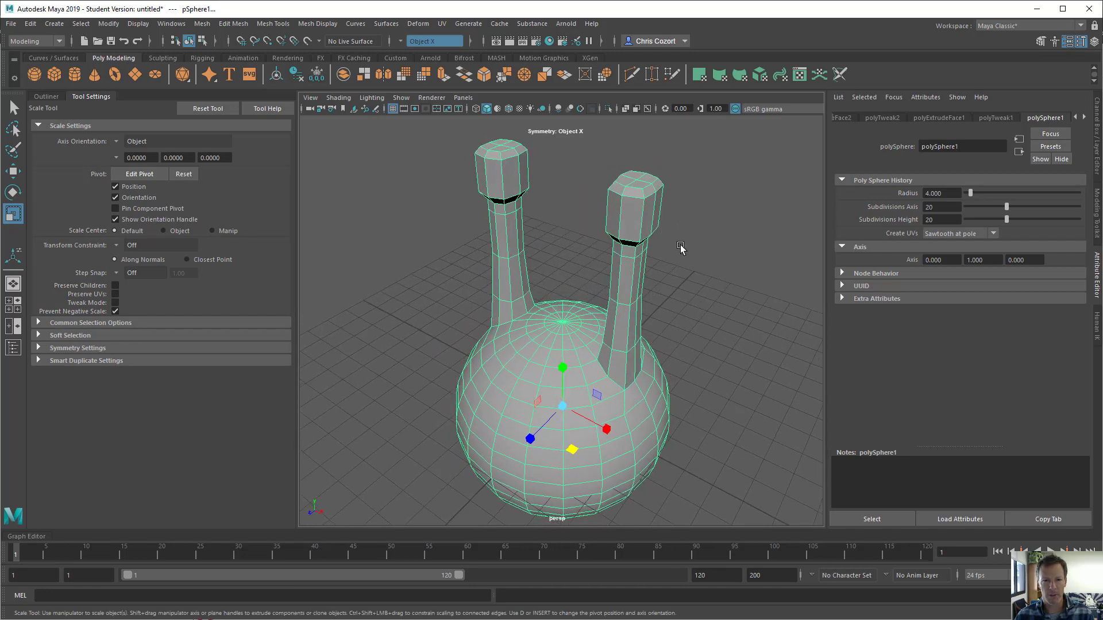
Tear off the Mesh Tools commands as a floating window and place it beside the model
{"action": "left_click", "coordinate": [275, 23]}
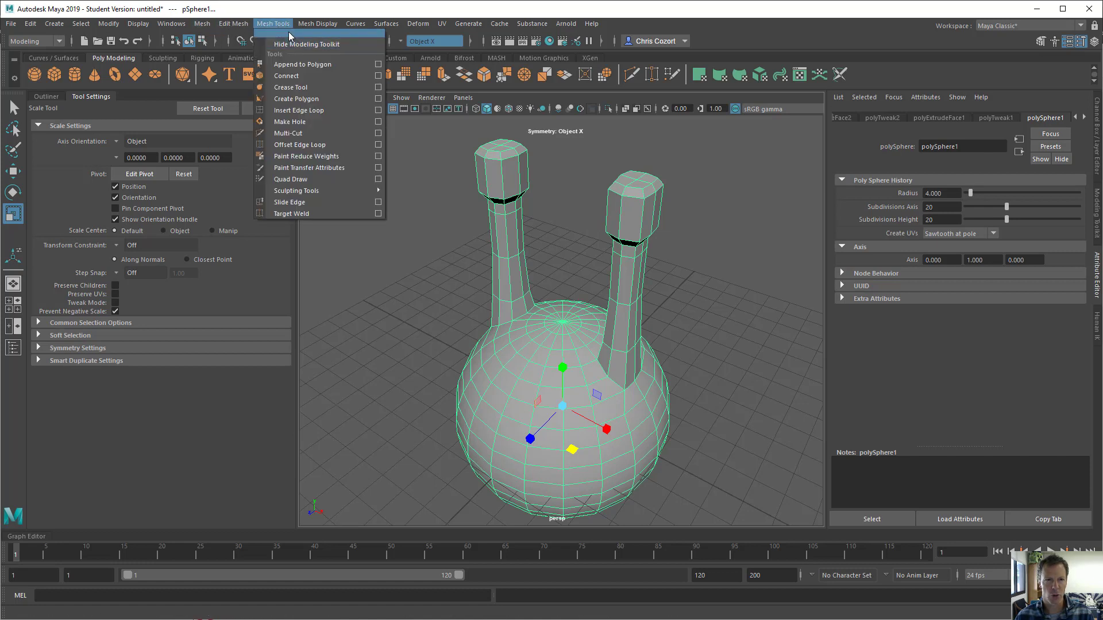
{"action": "left_click", "coordinate": [289, 33]}
{"action": "left_click_drag", "start_coordinate": [351, 140], "coordinate": [311, 152]}
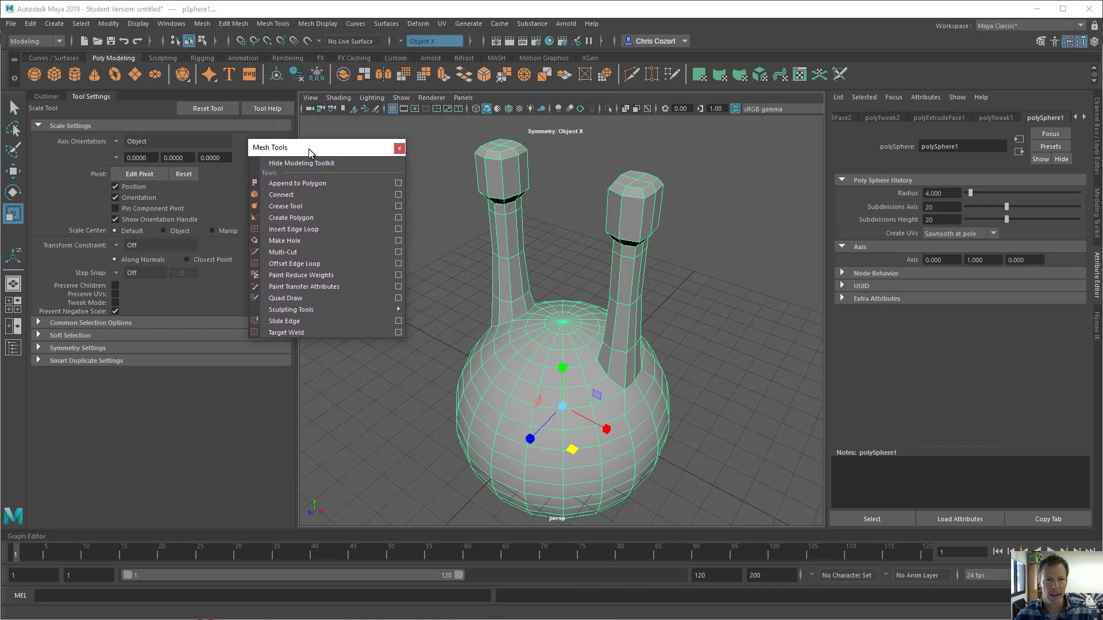
{"action": "left_click", "coordinate": [236, 24]}
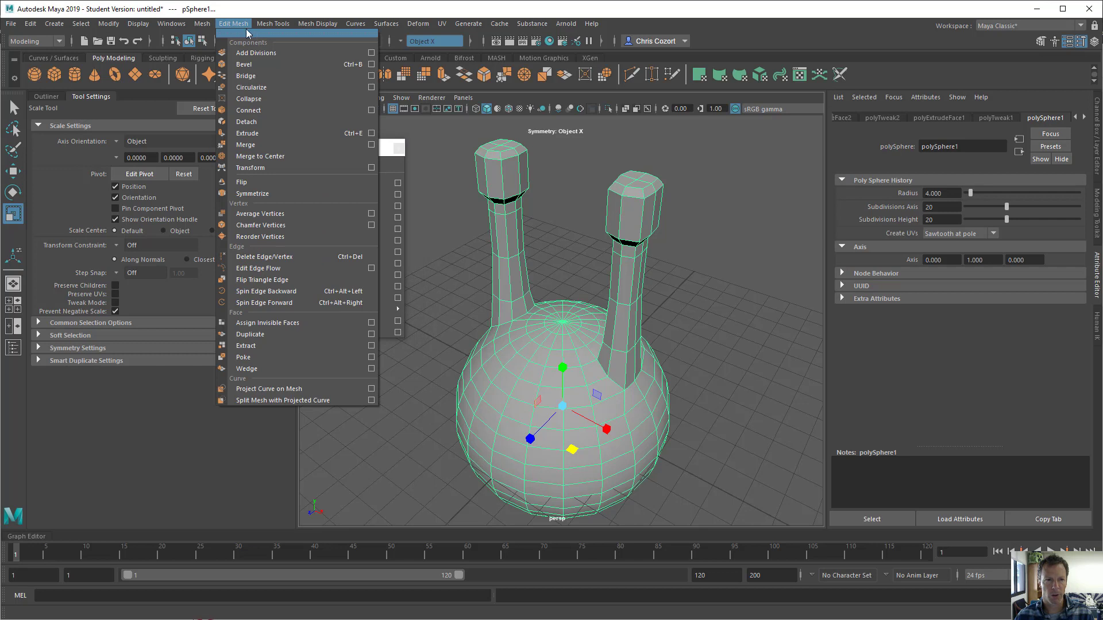
{"action": "left_click", "coordinate": [236, 25]}
{"action": "left_click", "coordinate": [235, 24]}
{"action": "left_click", "coordinate": [236, 24]}
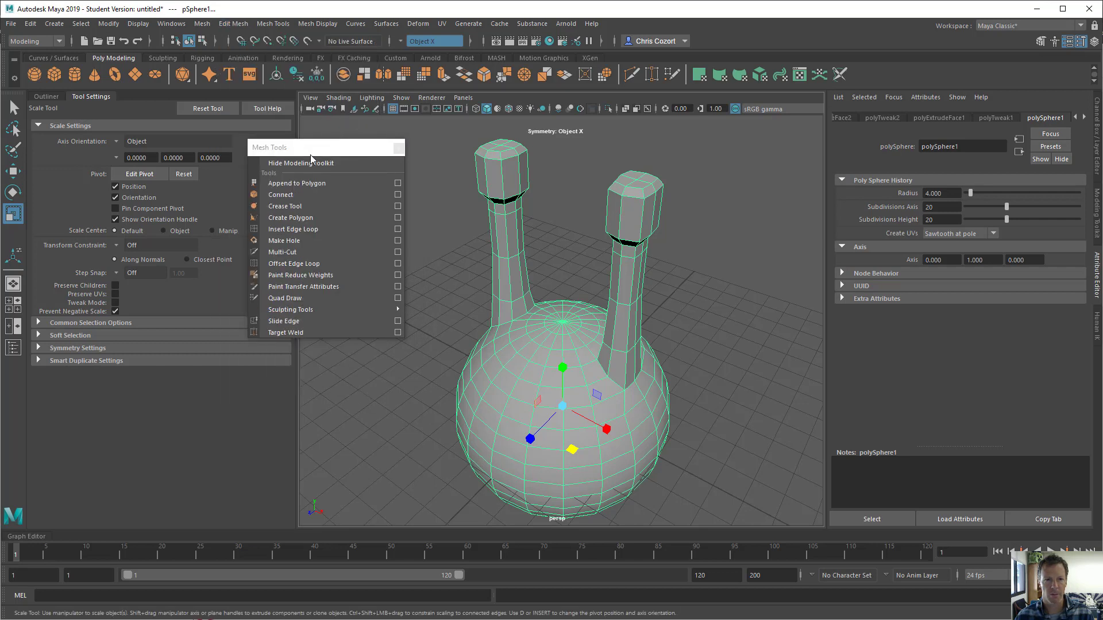
{"action": "left_click_drag", "start_coordinate": [310, 154], "coordinate": [333, 148]}
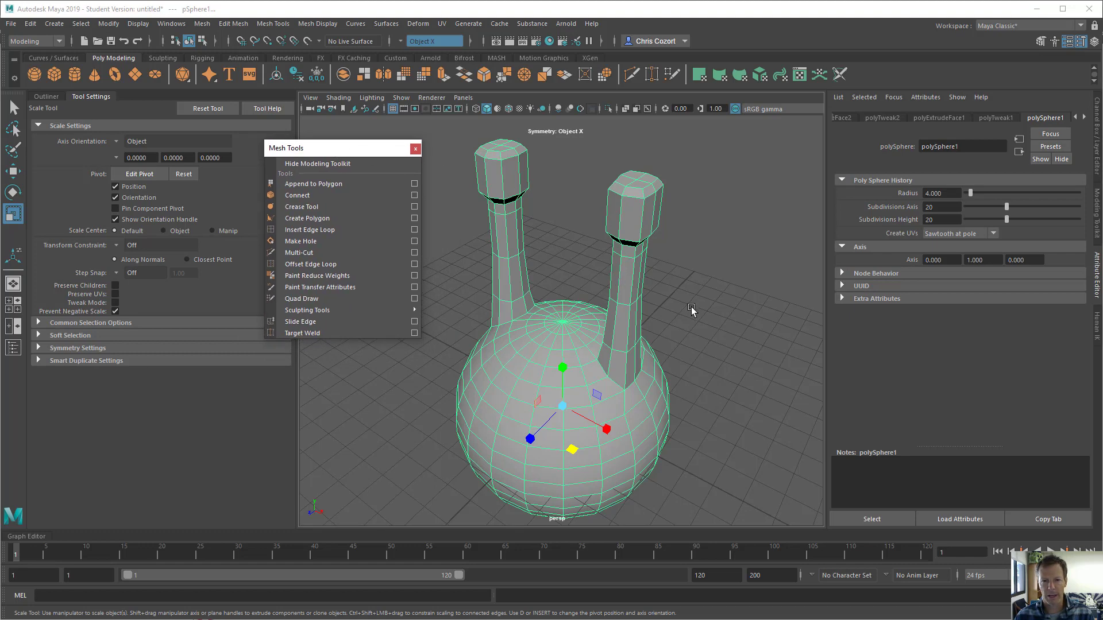
Select the edge loop midway up the stalks in edge mode and scale it inward in X and Z, keeping Object X symmetry
{"action": "mouse_move", "coordinate": [691, 307]}
{"action": "left_mouse_down", "text": "alt"}
{"action": "mouse_move", "coordinate": [702, 298]}
{"action": "mouse_move", "coordinate": [707, 318]}
{"action": "left_mouse_up", "text": "alt"}
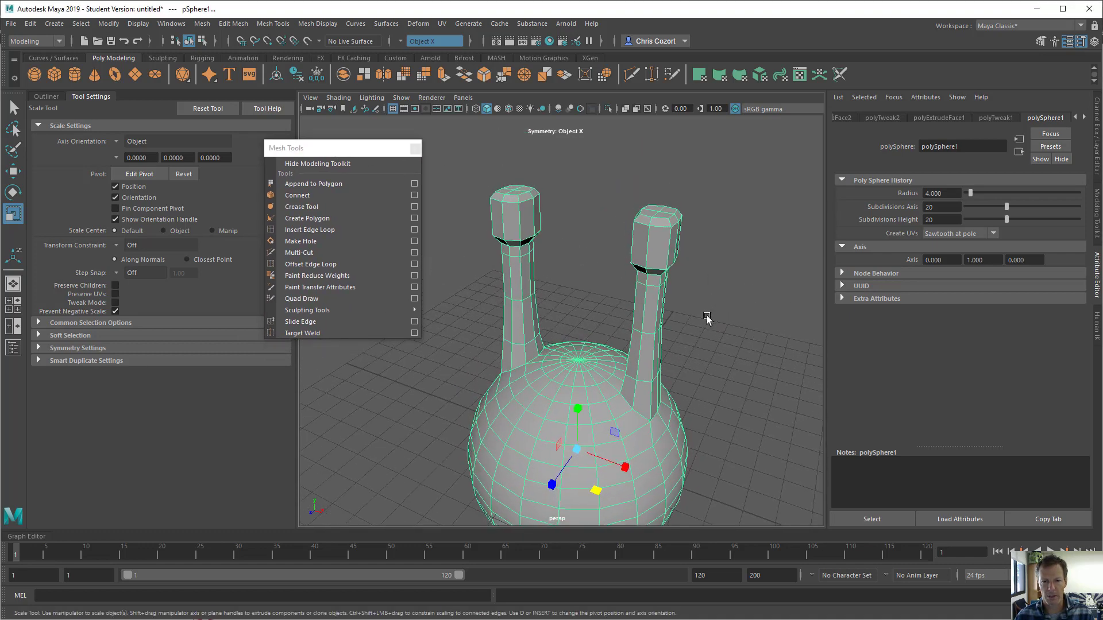
{"action": "right_click_drag", "start_coordinate": [652, 338], "coordinate": [651, 305]}
{"action": "double_click", "coordinate": [645, 332]}
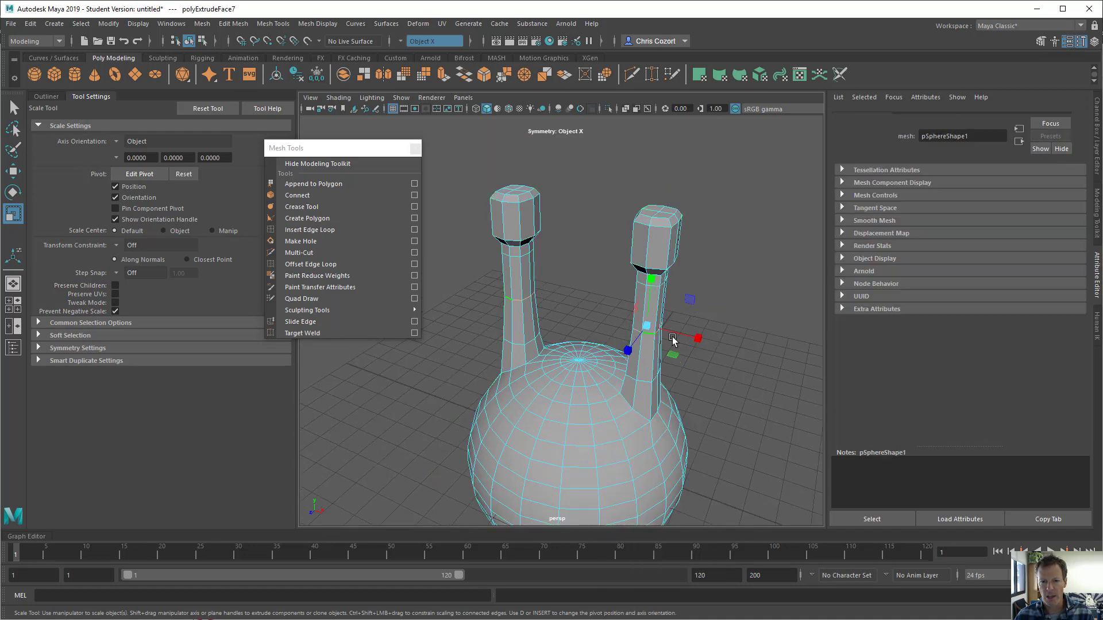
{"action": "scroll", "coordinate": [699, 346], "scroll_direction": "up", "scroll_amount": 2}
{"action": "scroll", "coordinate": [699, 345], "scroll_direction": "down", "scroll_amount": 1}
{"action": "left_click_drag", "start_coordinate": [714, 359], "coordinate": [713, 358]}
{"action": "key", "text": "ctrl+z"}
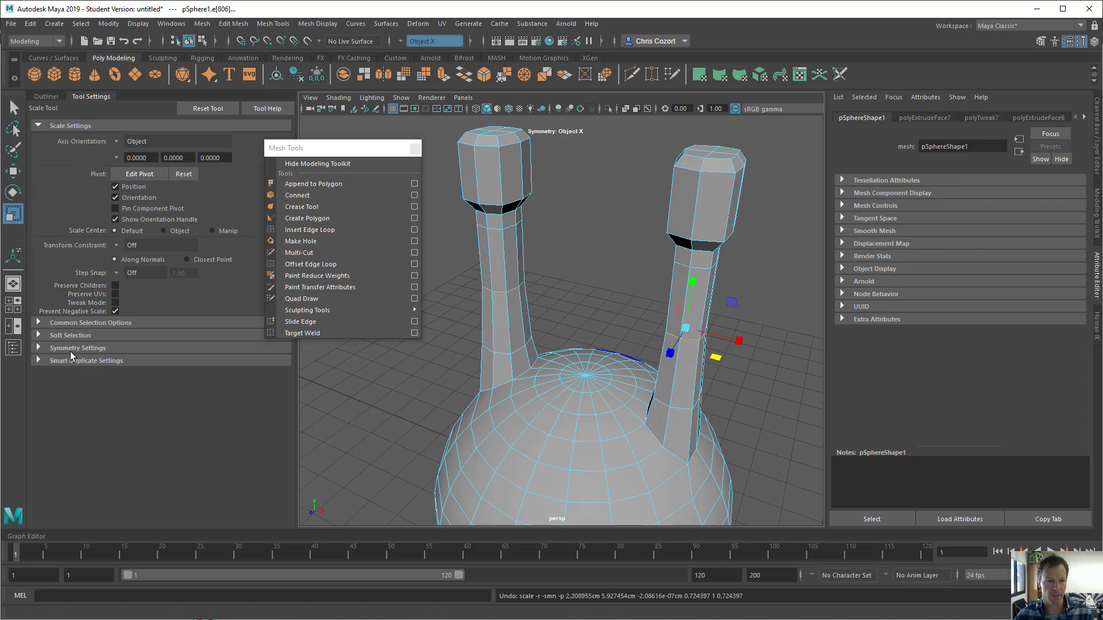
{"action": "left_click", "coordinate": [68, 348]}
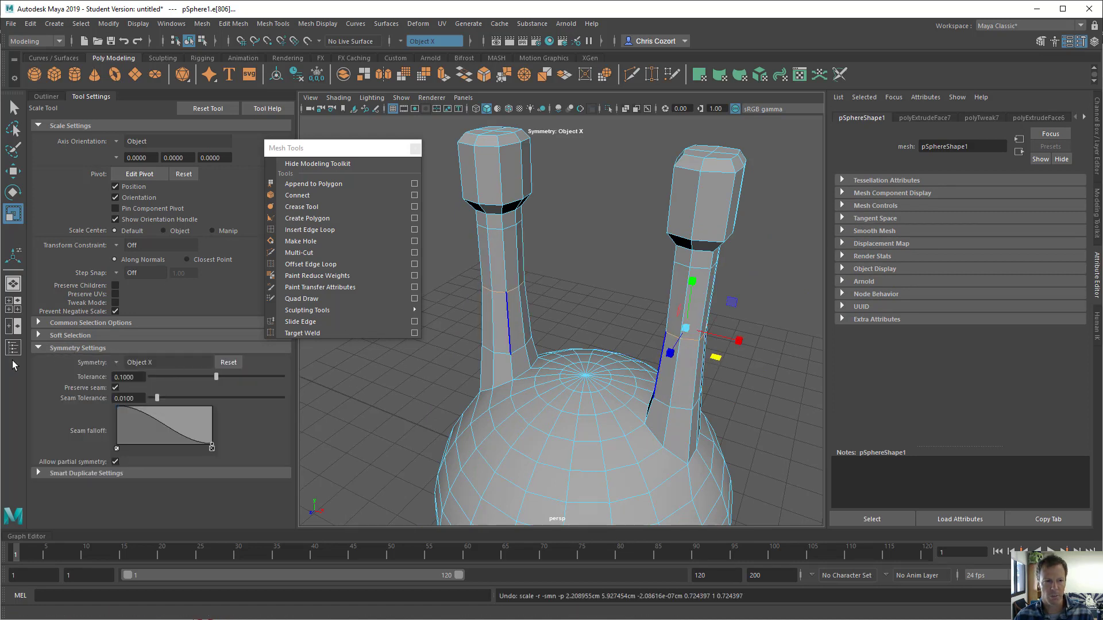
{"action": "left_click", "coordinate": [38, 350]}
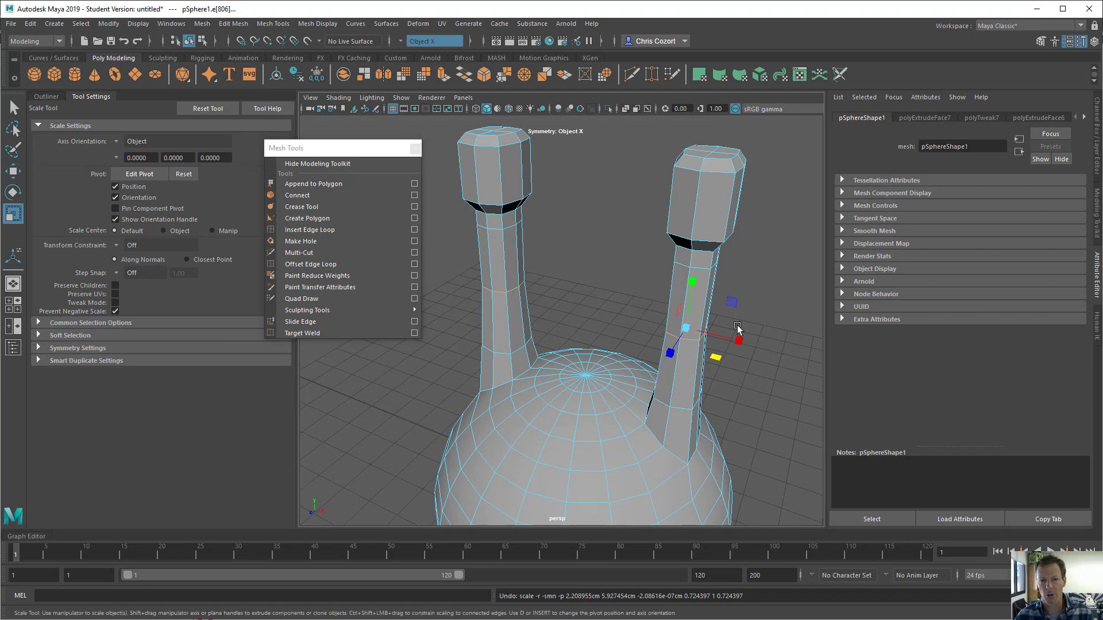
{"action": "left_click_drag", "start_coordinate": [715, 360], "coordinate": [714, 360]}
Scale the stalk edge loops just below the eyeballs and near the stalk bases in X and Z, checking the smooth preview in between
{"action": "double_click", "coordinate": [703, 268]}
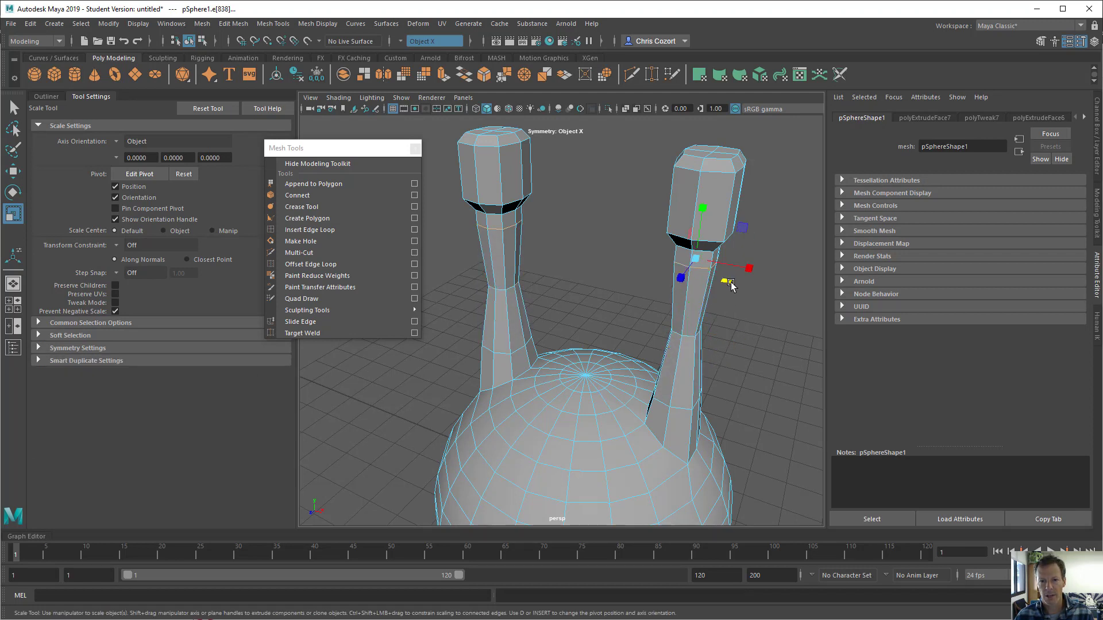
{"action": "left_click_drag", "start_coordinate": [727, 283], "coordinate": [723, 285]}
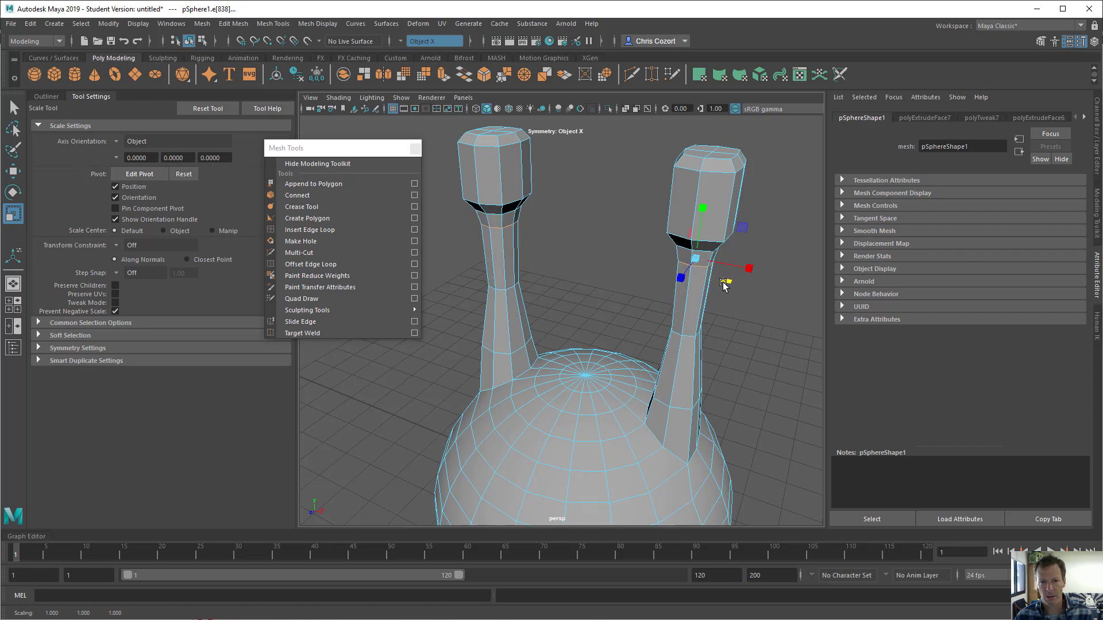
{"action": "key", "text": "2"}
{"action": "key", "text": "3"}
{"action": "key", "text": "1"}
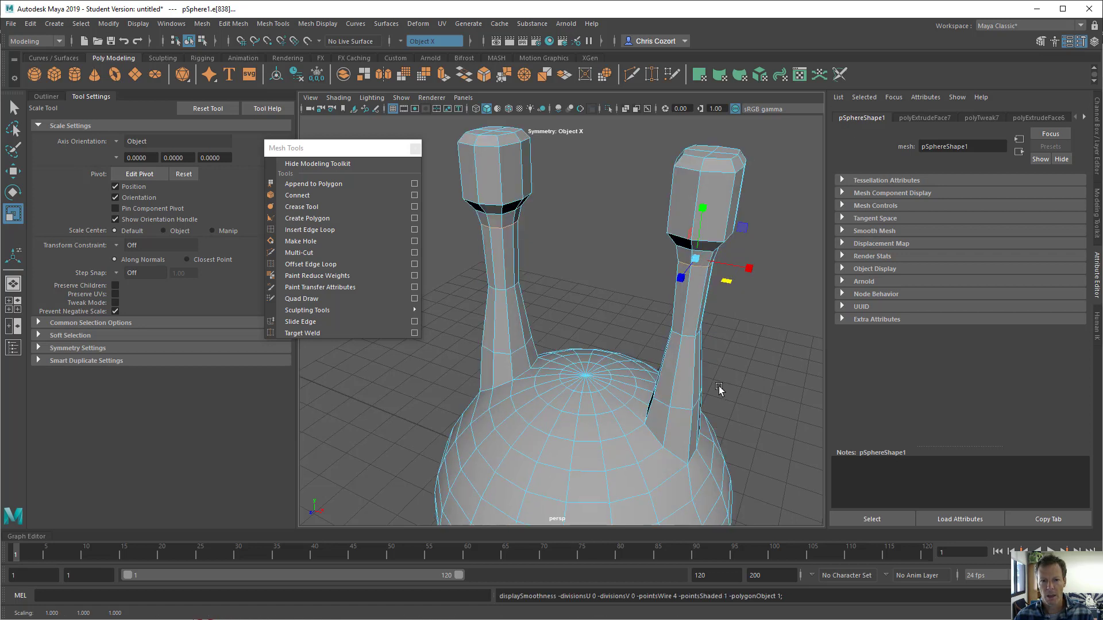
{"action": "double_click", "coordinate": [680, 412]}
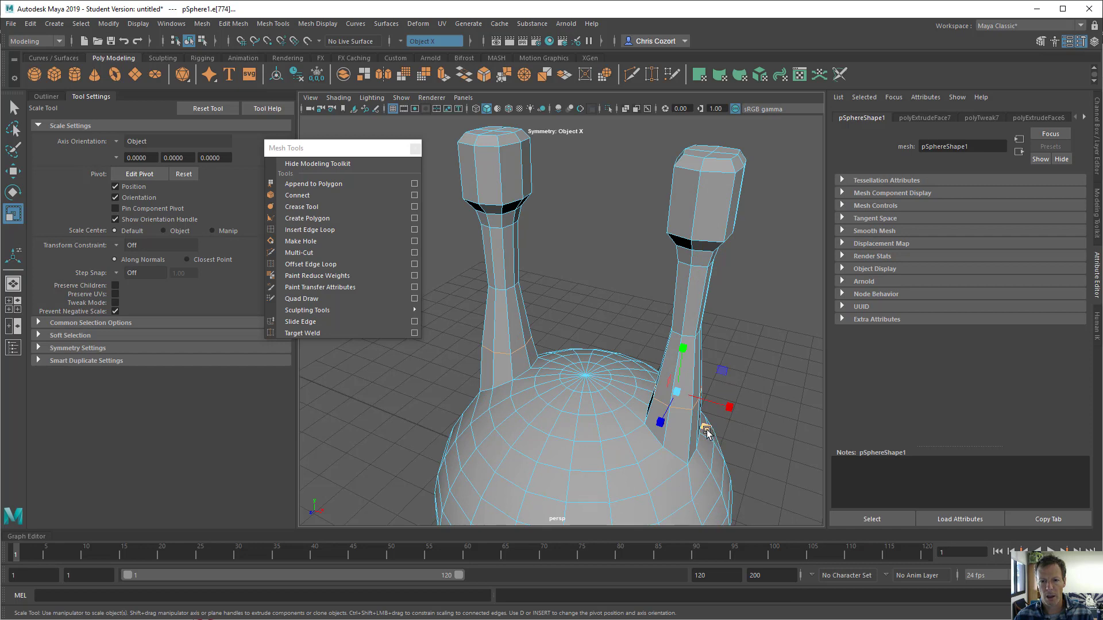
{"action": "left_click_drag", "start_coordinate": [707, 428], "coordinate": [706, 428]}
Insert one edge loop around the middle of each eyeball block with the Insert Edge Loop tool
{"action": "middle_click_drag", "start_coordinate": [751, 296], "coordinate": [736, 325], "text": "alt"}
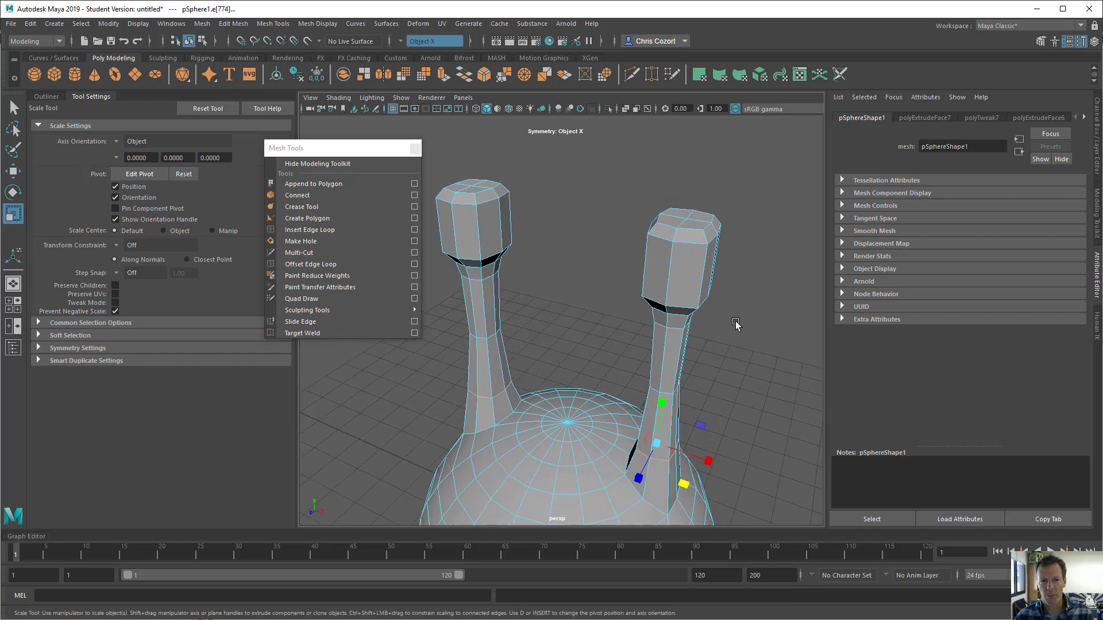
{"action": "left_click_drag", "start_coordinate": [736, 321], "coordinate": [738, 333], "text": "alt"}
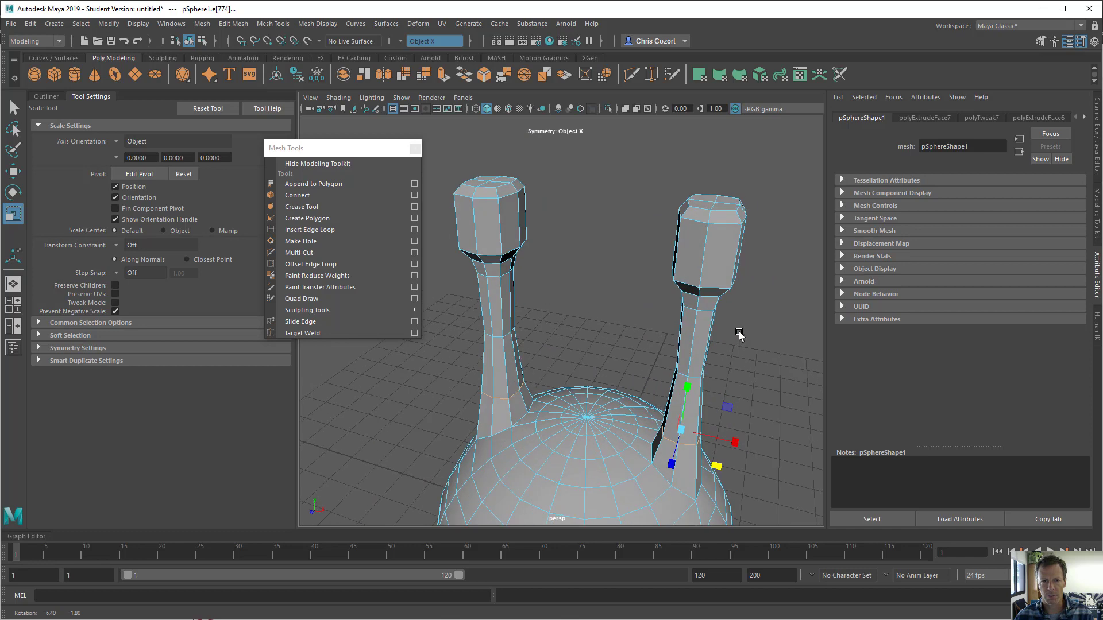
{"action": "left_click", "coordinate": [374, 254]}
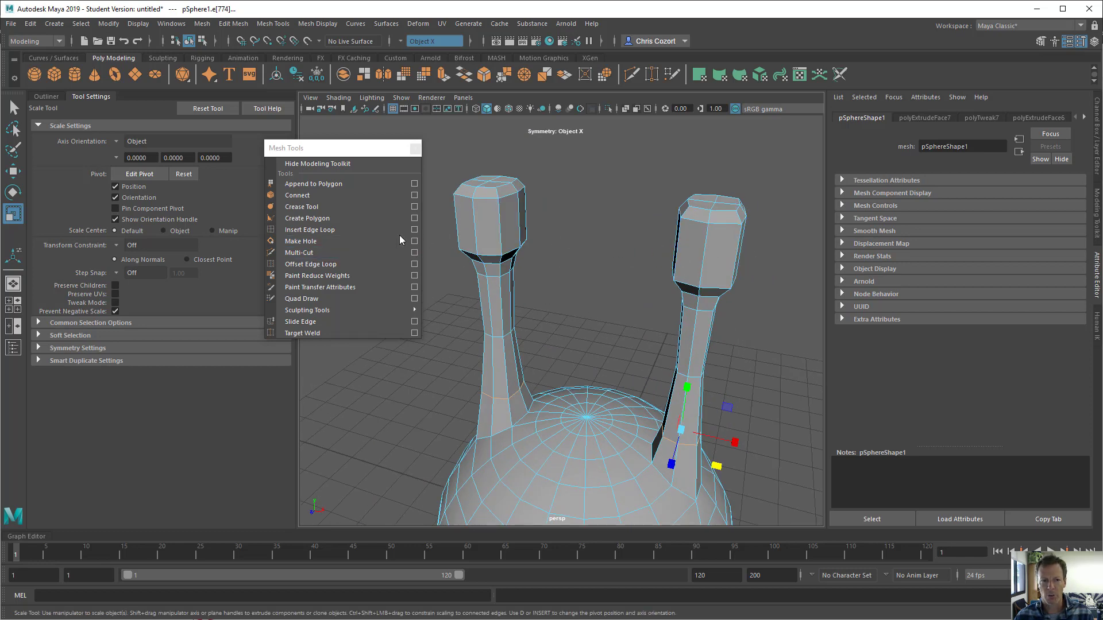
{"action": "left_click", "coordinate": [310, 229]}
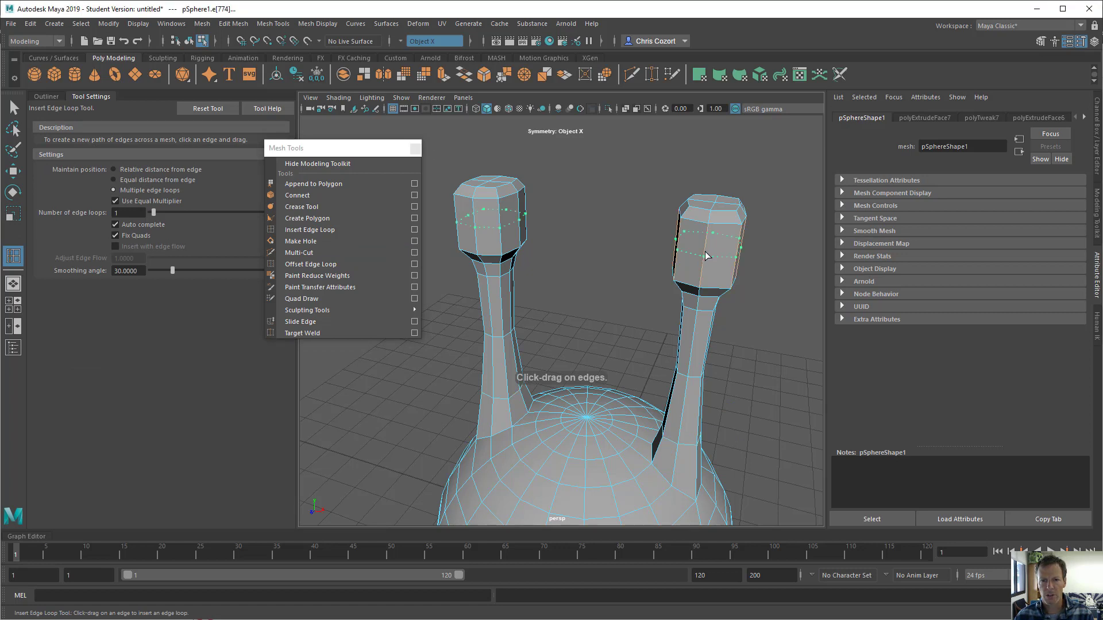
{"action": "left_click", "coordinate": [706, 256]}
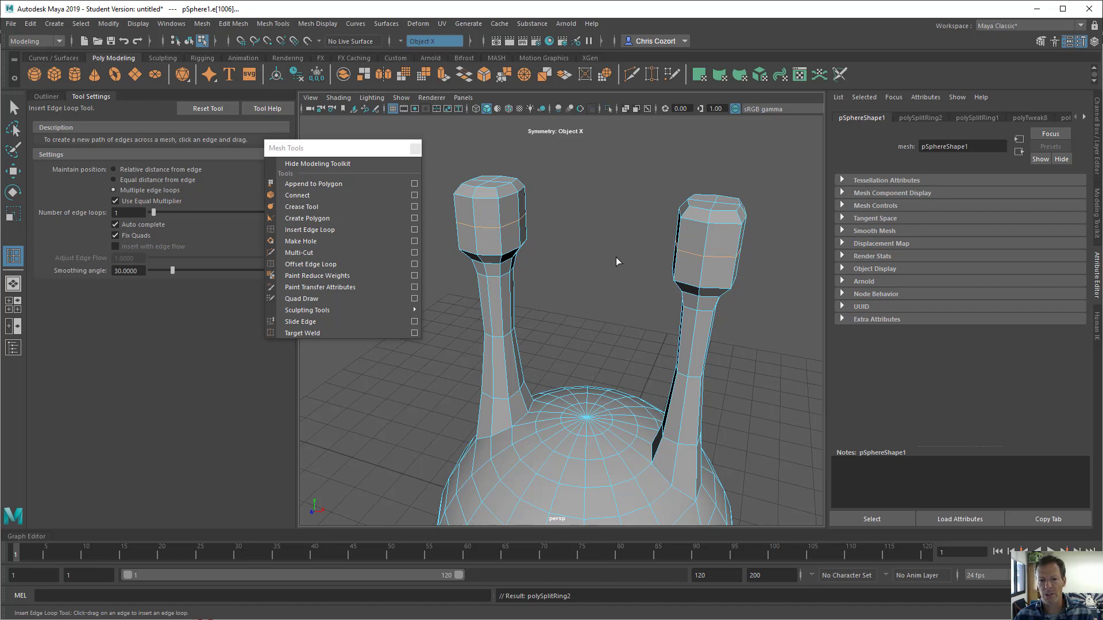
{"action": "scroll", "coordinate": [618, 274], "scroll_direction": "down", "scroll_amount": 5}
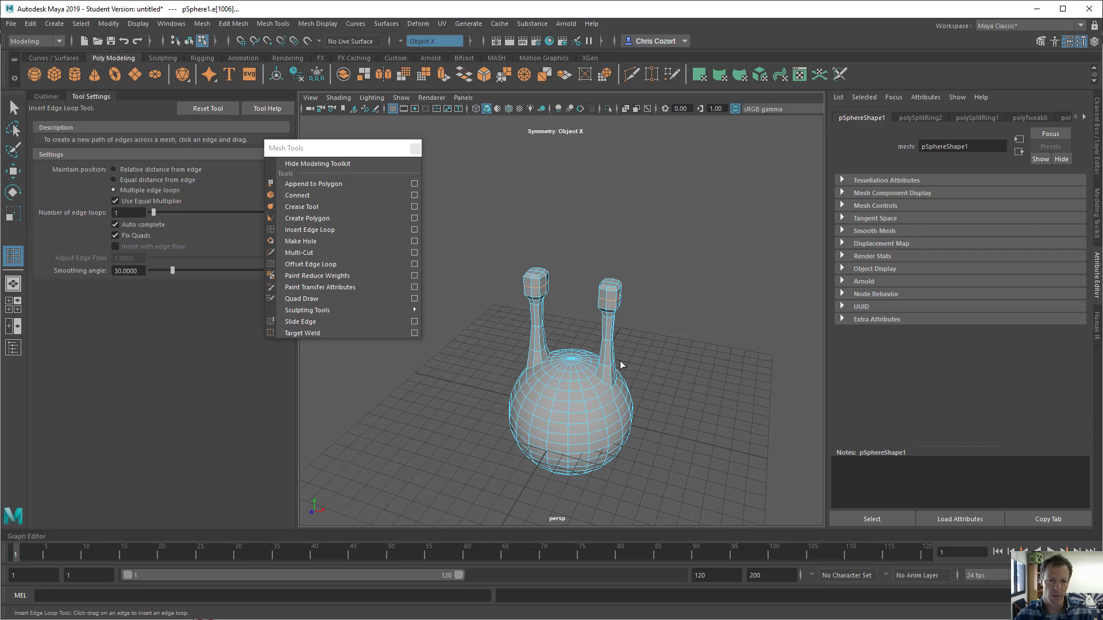
{"action": "scroll", "coordinate": [620, 365], "scroll_direction": "up", "scroll_amount": 6}
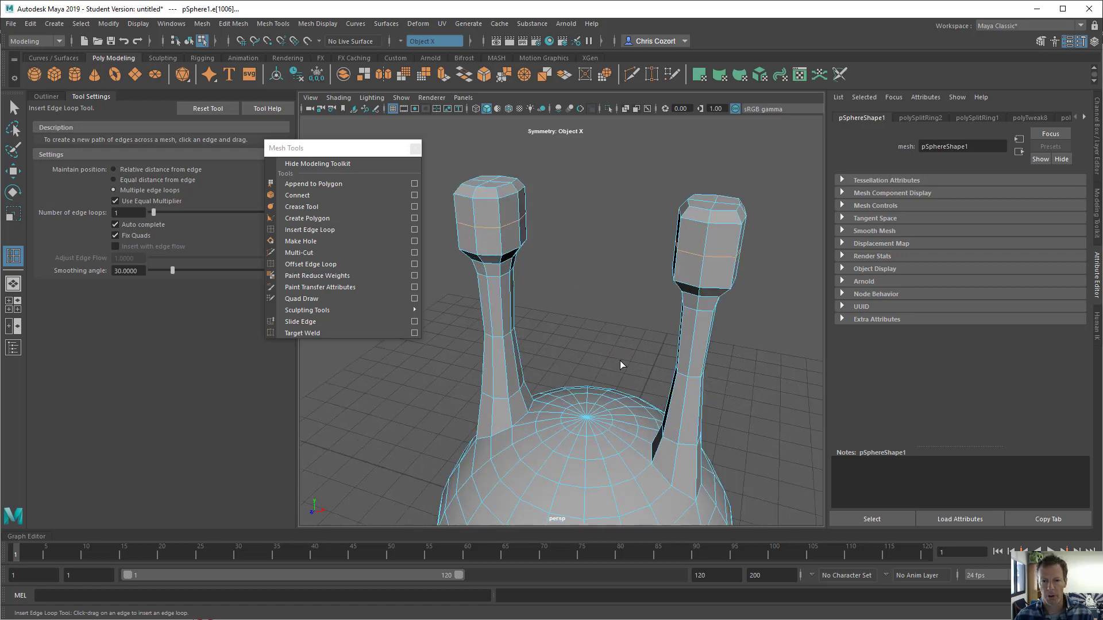
{"action": "left_click_drag", "start_coordinate": [619, 361], "coordinate": [577, 350], "text": "alt"}
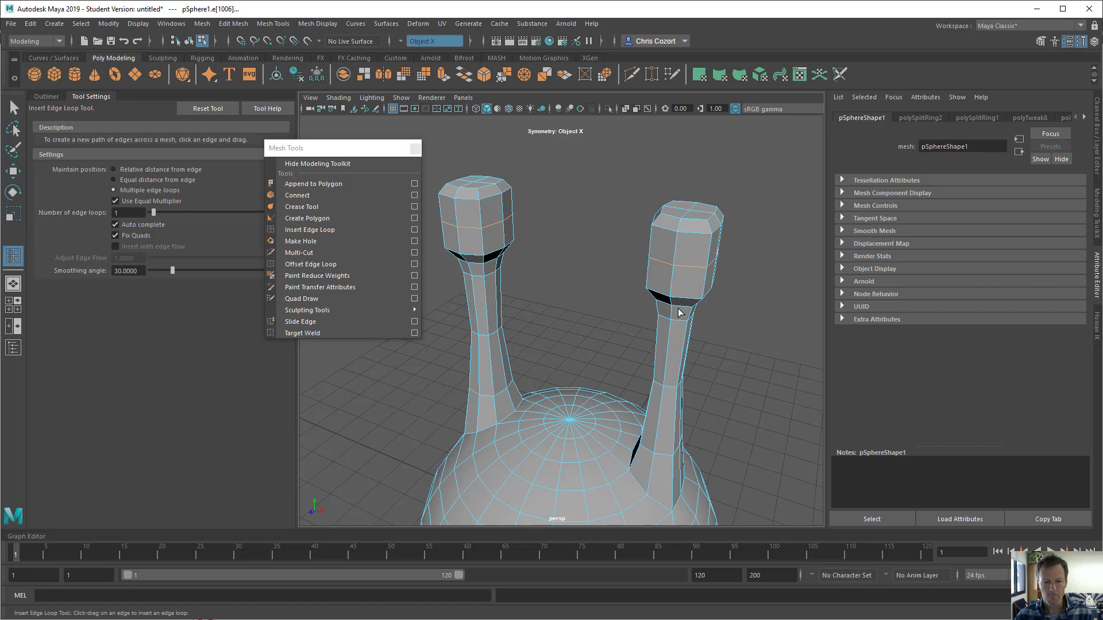
{"action": "key", "text": "w"}
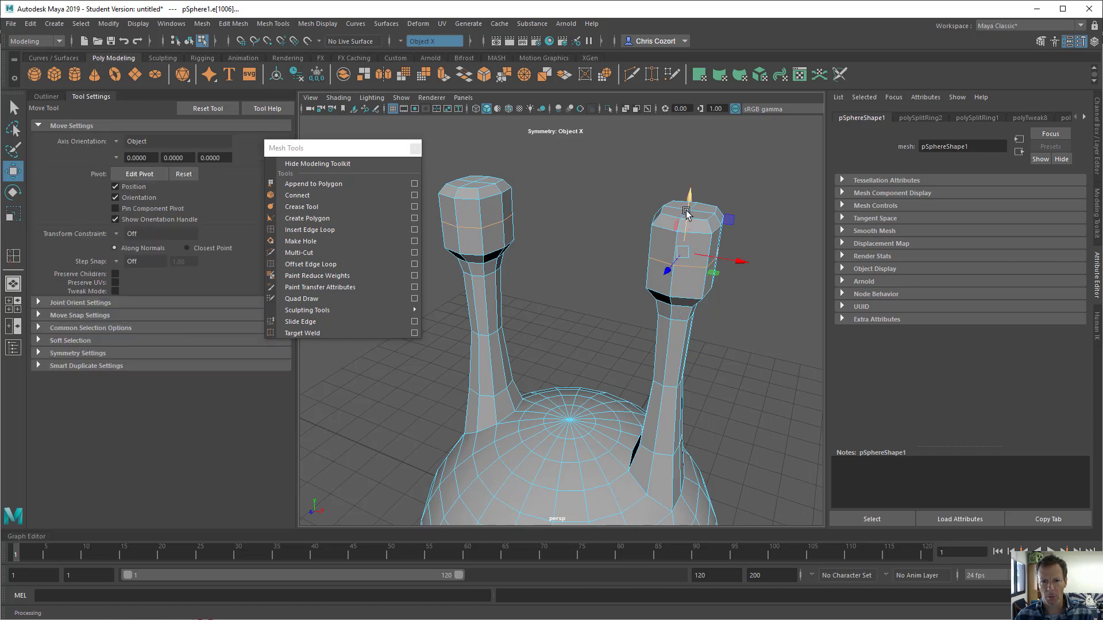
Try to move the new eyeball edge loop down along its vertical axis
{"action": "left_click_drag", "start_coordinate": [686, 213], "coordinate": [688, 233]}
{"action": "key", "text": "ctrl+z"}
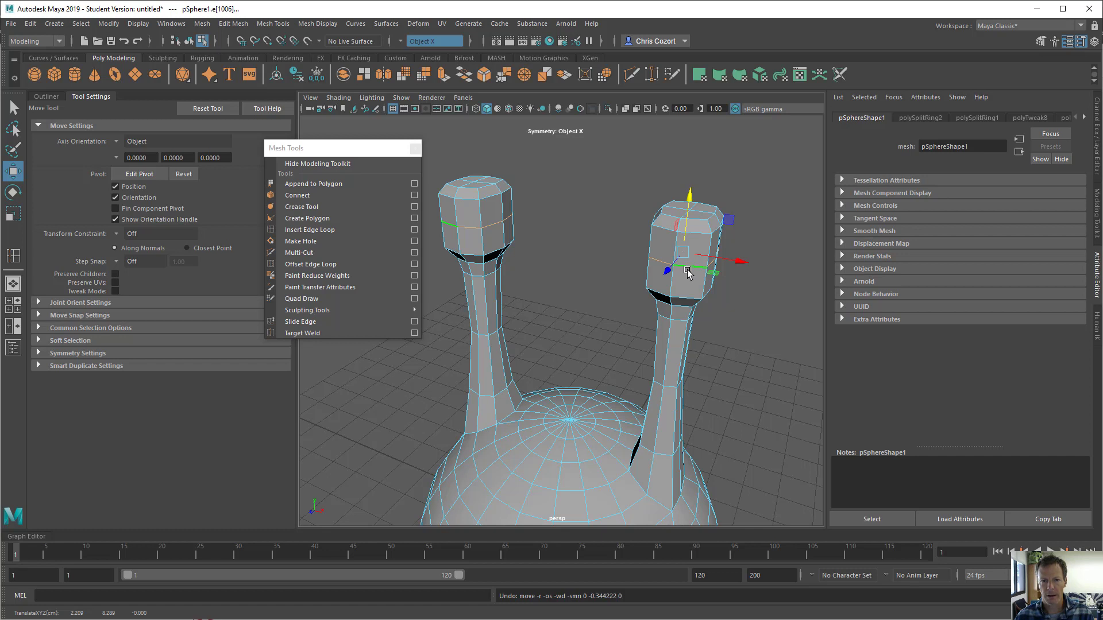
{"action": "left_click_drag", "start_coordinate": [691, 194], "coordinate": [691, 202]}
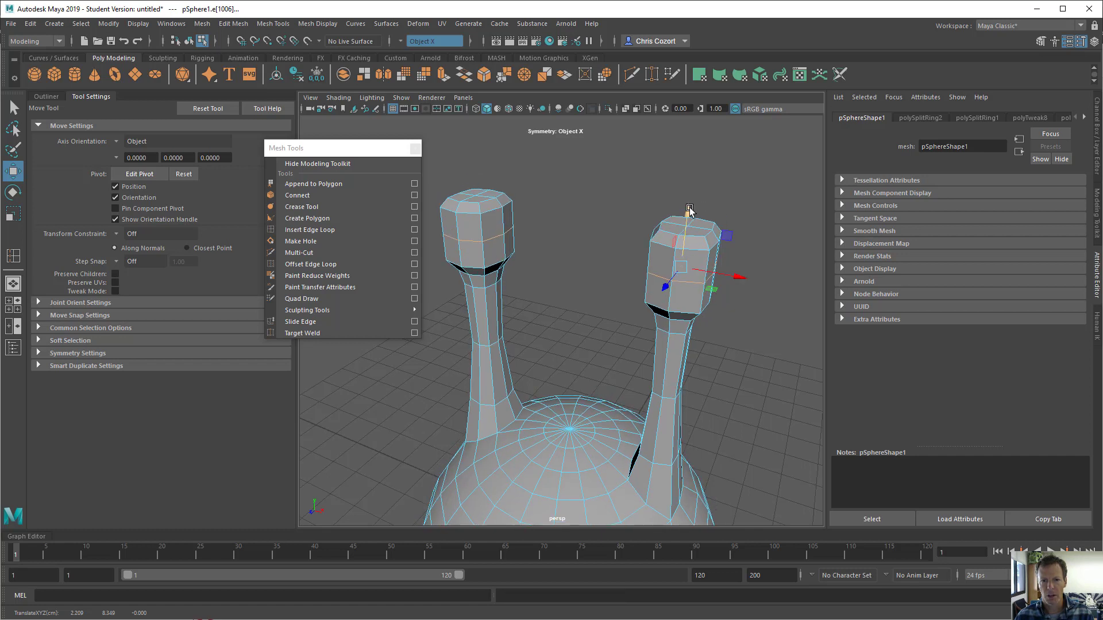
{"action": "key", "text": "ctrl+z"}
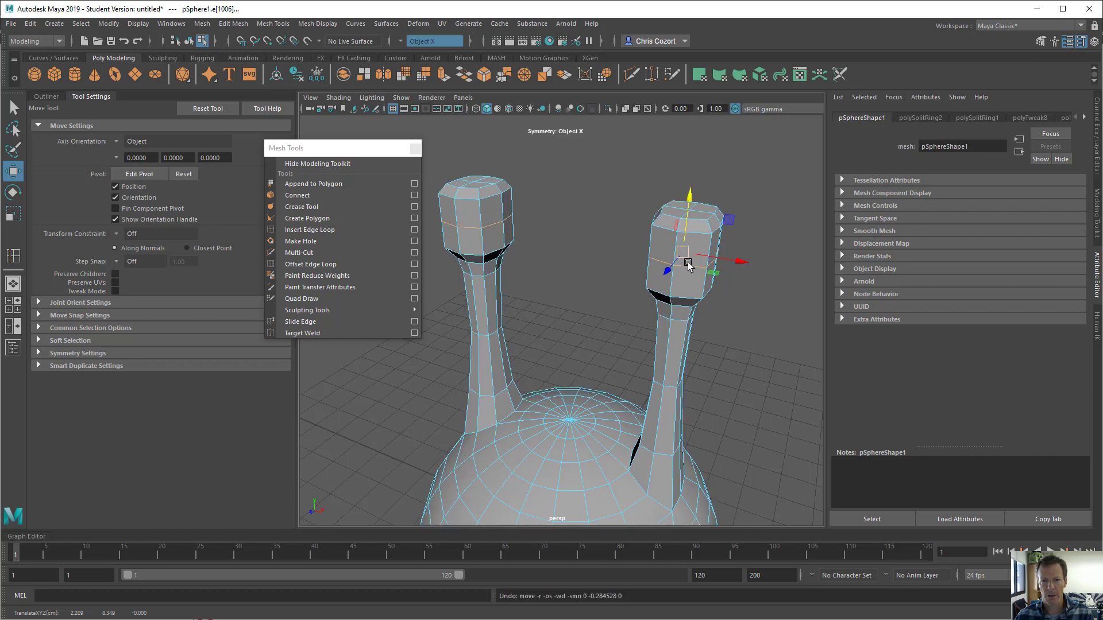
Reselect the full middle edge loop on the eyeballs and move it down to just above their lower rim
{"action": "left_click", "coordinate": [765, 285]}
{"action": "double_click", "coordinate": [685, 264]}
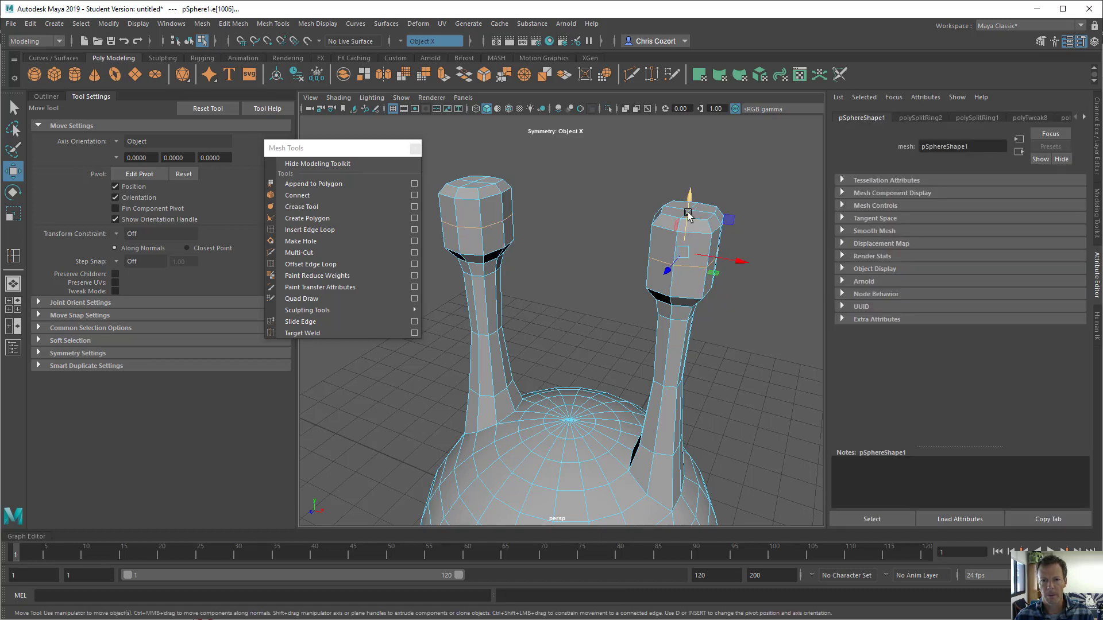
{"action": "left_click_drag", "start_coordinate": [687, 198], "coordinate": [693, 220]}
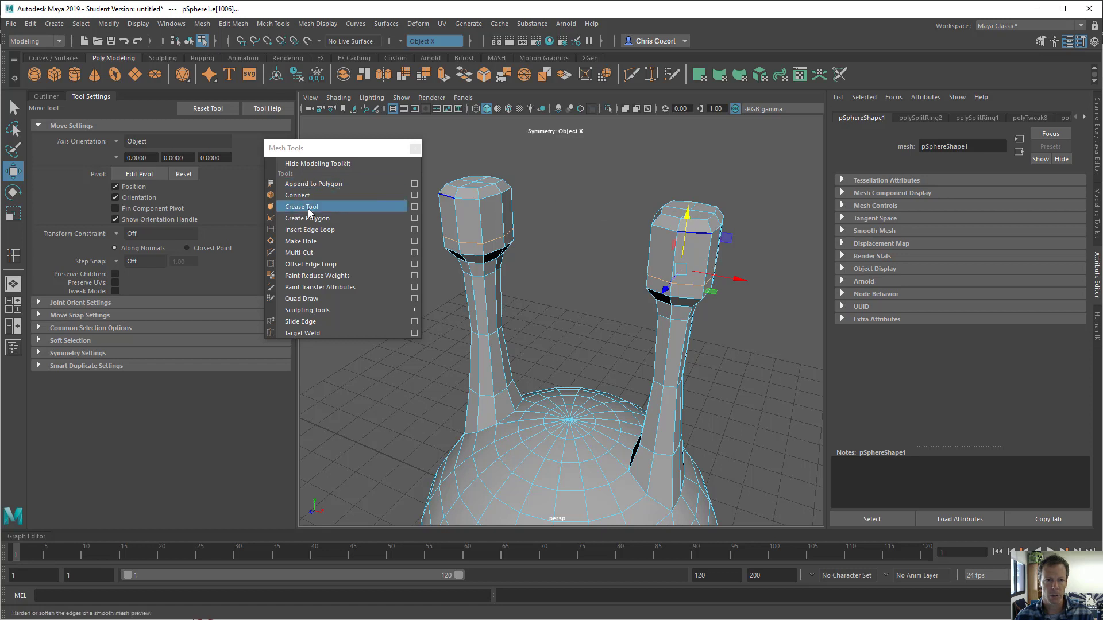
Insert a second edge loop around the eyeballs and move it up to just below their upper rim
{"action": "left_click", "coordinate": [313, 229]}
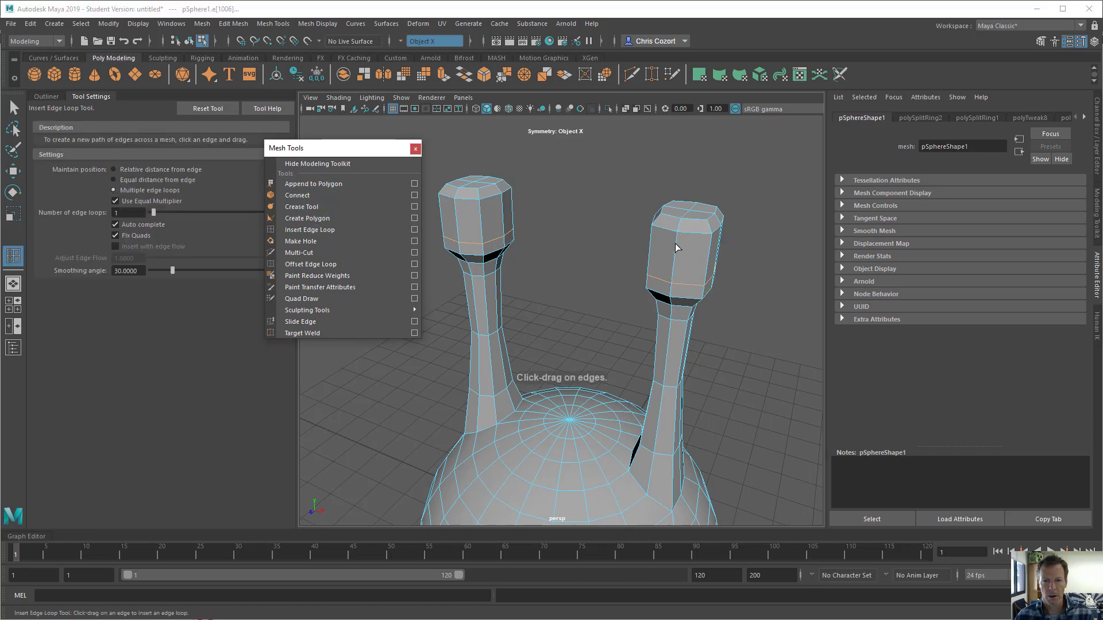
{"action": "left_click_drag", "start_coordinate": [676, 247], "coordinate": [676, 238]}
{"action": "key", "text": "w"}
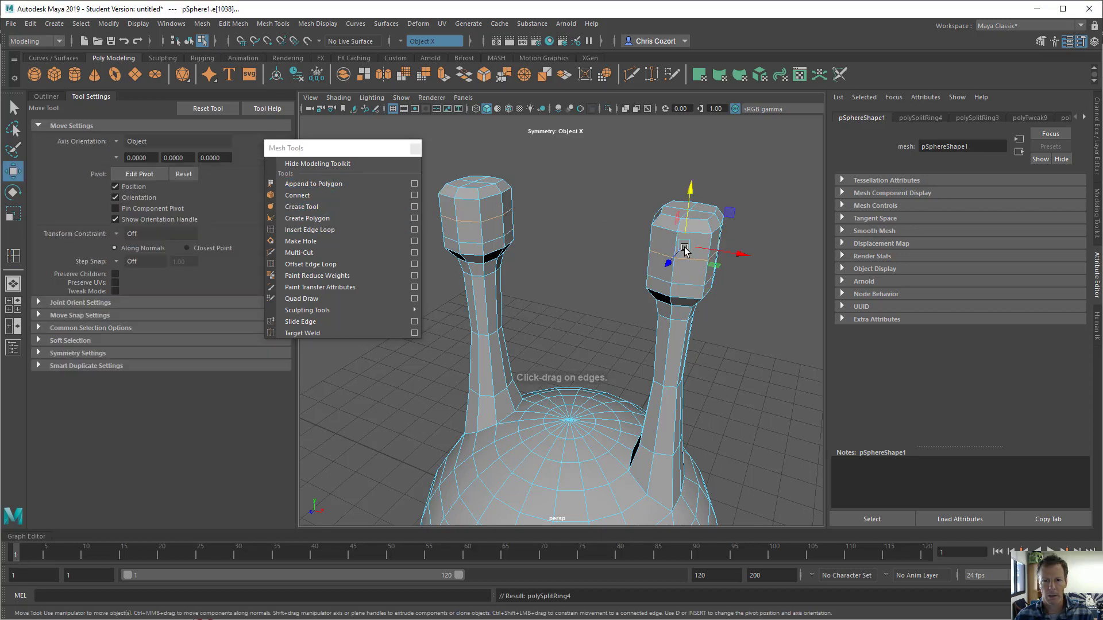
{"action": "left_click_drag", "start_coordinate": [689, 205], "coordinate": [689, 201]}
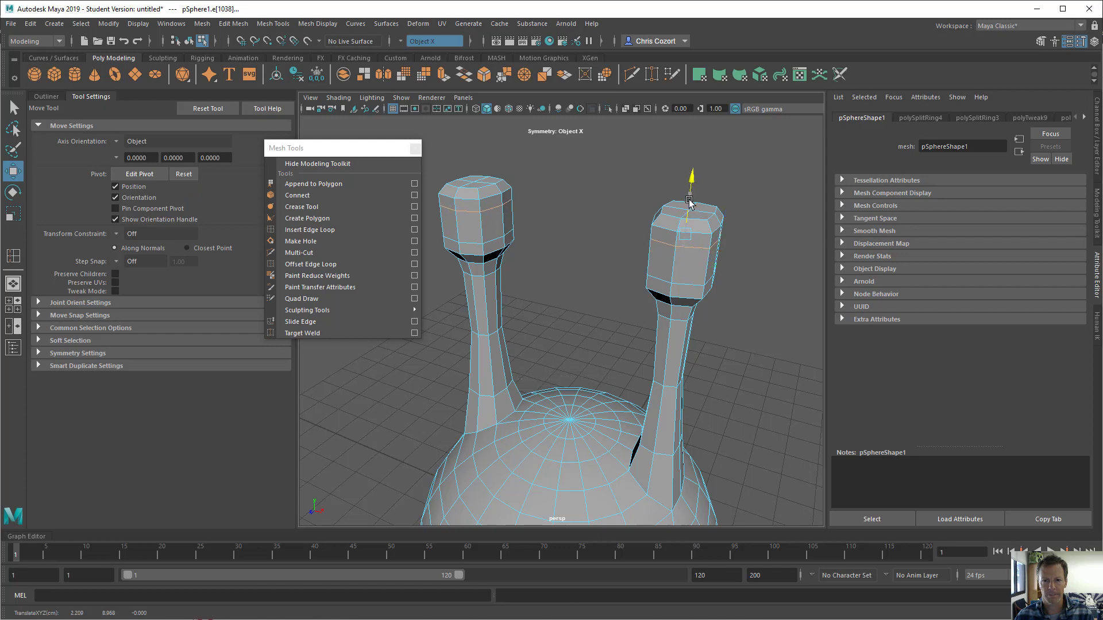
Select both new eyeball edge loops and scale them outward in X and Z to round the eyeballs, checking the smooth preview
{"action": "double_click", "coordinate": [688, 284]}
{"action": "key", "text": "r"}
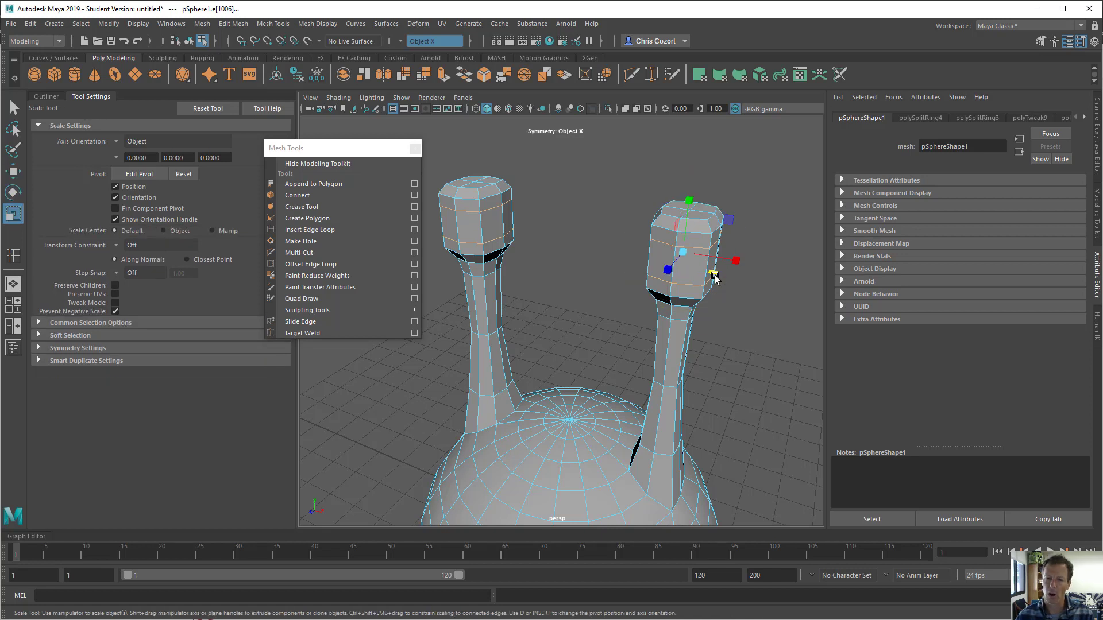
{"action": "left_click_drag", "start_coordinate": [715, 276], "coordinate": [726, 277]}
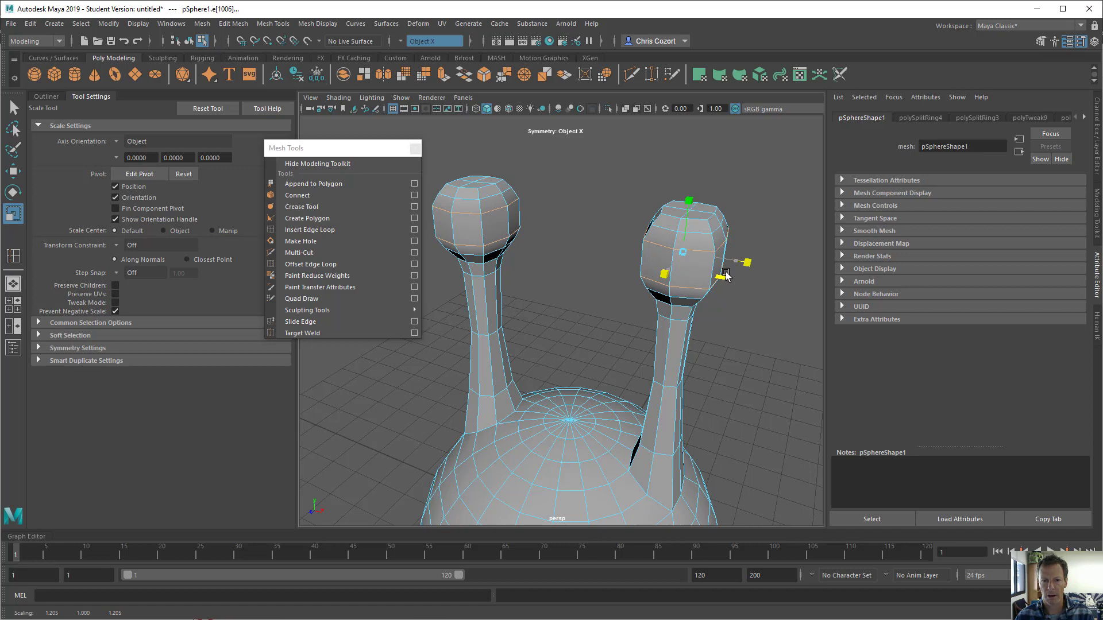
{"action": "key", "text": "3"}
{"action": "key", "text": "1"}
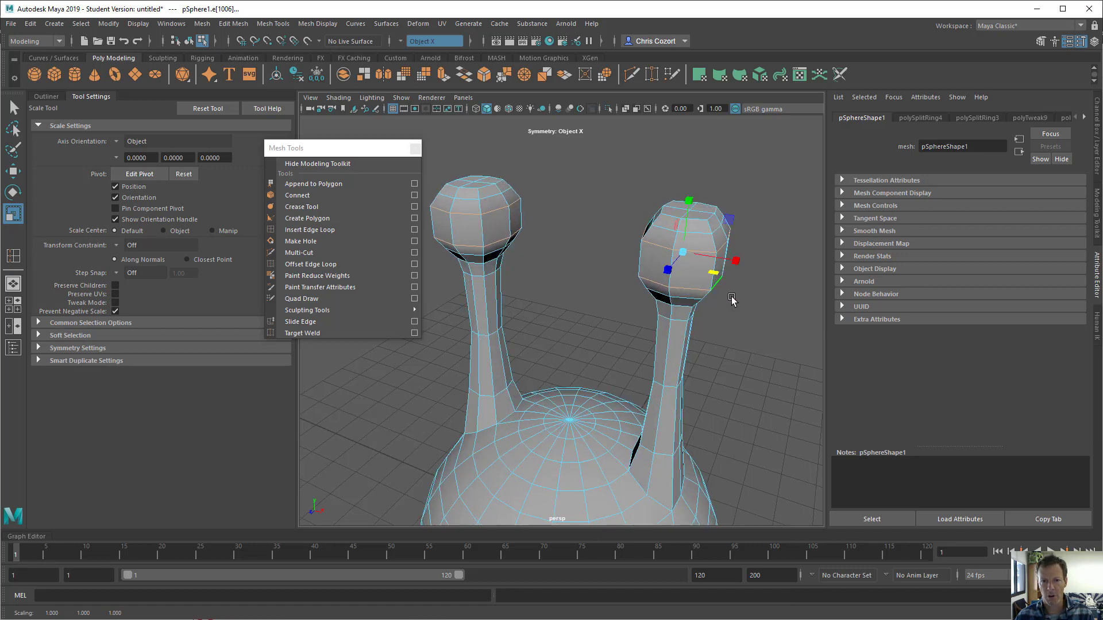
{"action": "left_click_drag", "start_coordinate": [715, 273], "coordinate": [721, 310], "text": "alt"}
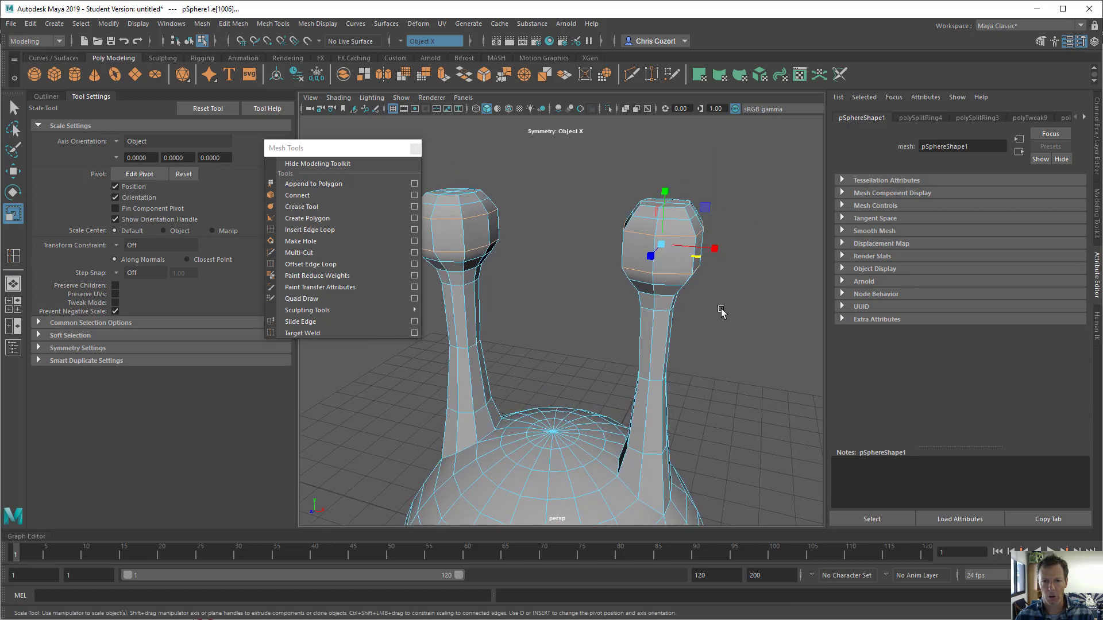
Select all the eyeball vertices and try to scale them up uniformly
{"action": "right_click_drag", "start_coordinate": [678, 230], "coordinate": [622, 230]}
{"action": "left_click_drag", "start_coordinate": [604, 184], "coordinate": [731, 296]}
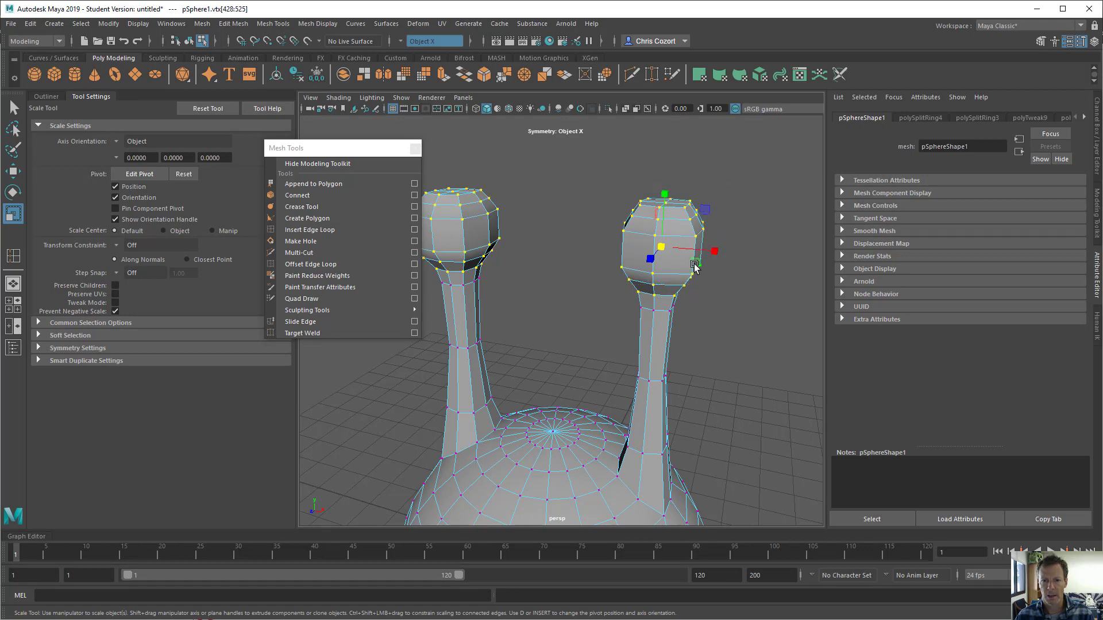
{"action": "left_click_drag", "start_coordinate": [661, 245], "coordinate": [665, 248]}
Reselect the vertices of both eyeballs in the front view and frame them in the perspective view
{"action": "key", "text": "space"}
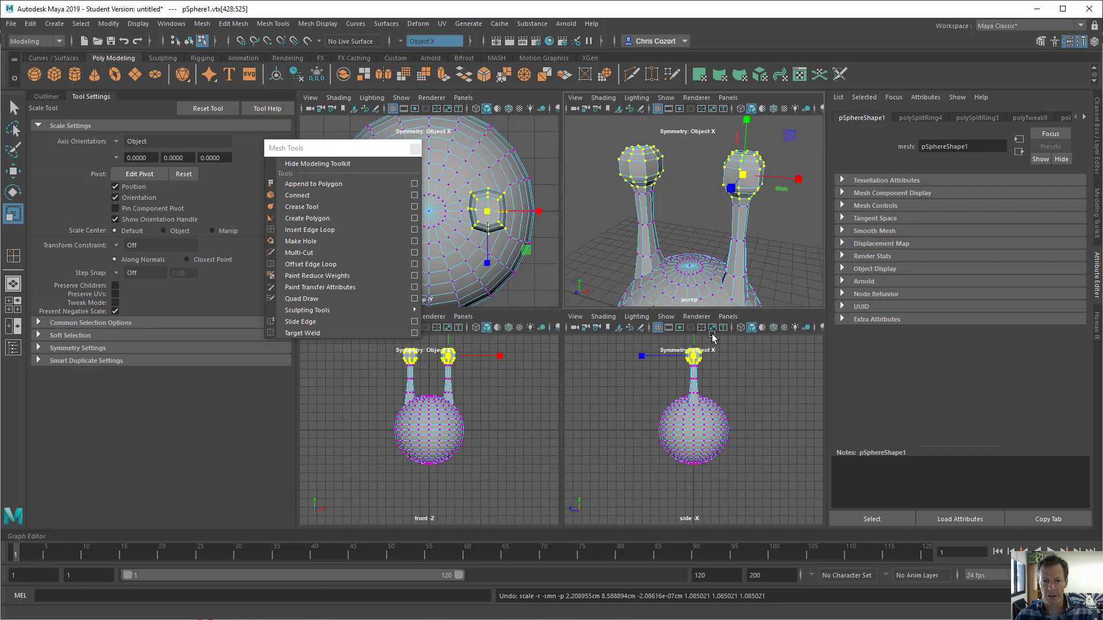
{"action": "key", "text": "space"}
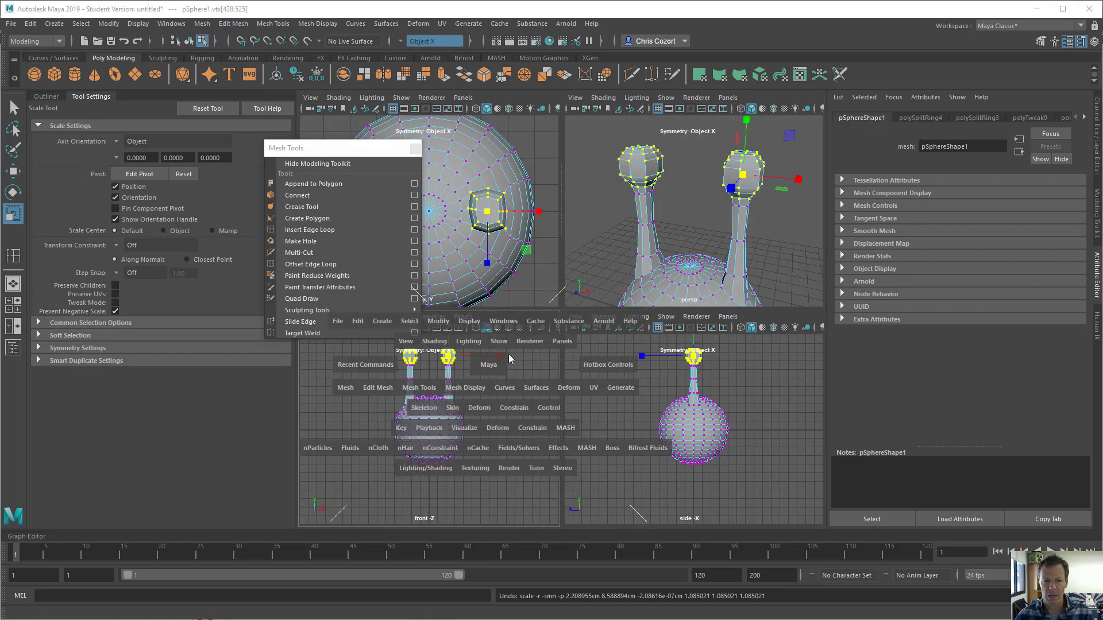
{"action": "scroll", "coordinate": [695, 209], "scroll_direction": "up", "scroll_amount": 5}
{"action": "middle_click_drag", "start_coordinate": [709, 181], "coordinate": [711, 406], "text": "alt"}
{"action": "left_click_drag", "start_coordinate": [610, 199], "coordinate": [685, 275]}
{"action": "key", "text": "space"}
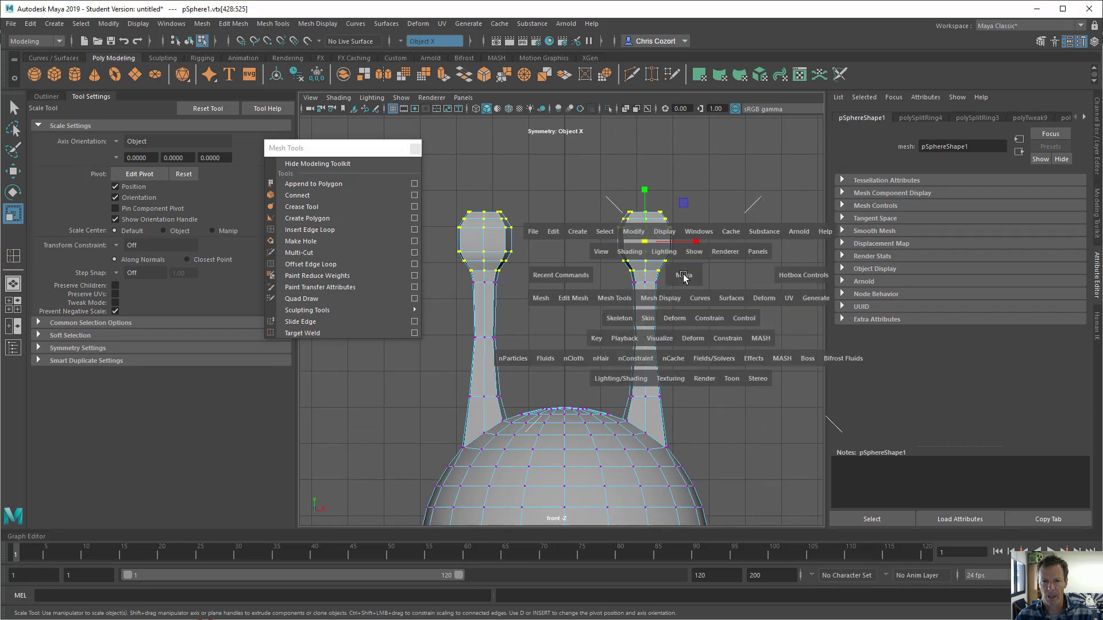
{"action": "key", "text": "space"}
{"action": "key", "text": "f"}
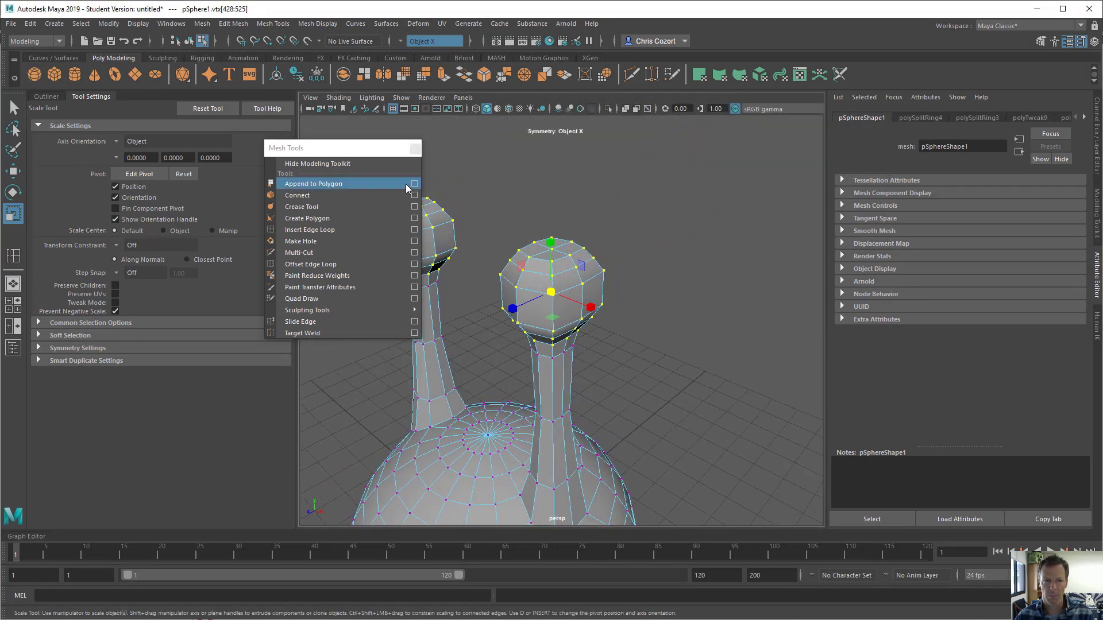
Move the Mesh Tools window clear of the model, scale the selected eyeball vertices uniformly, and check the smooth preview
{"action": "left_click_drag", "start_coordinate": [344, 148], "coordinate": [254, 147]}
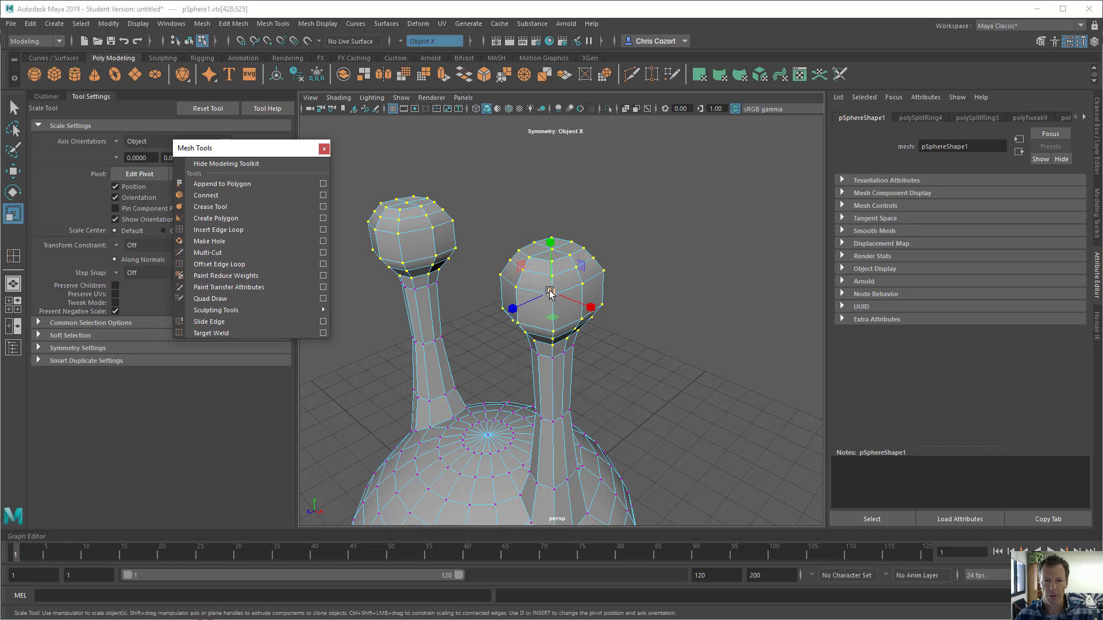
{"action": "left_click_drag", "start_coordinate": [550, 292], "coordinate": [702, 298]}
{"action": "key", "text": "3"}
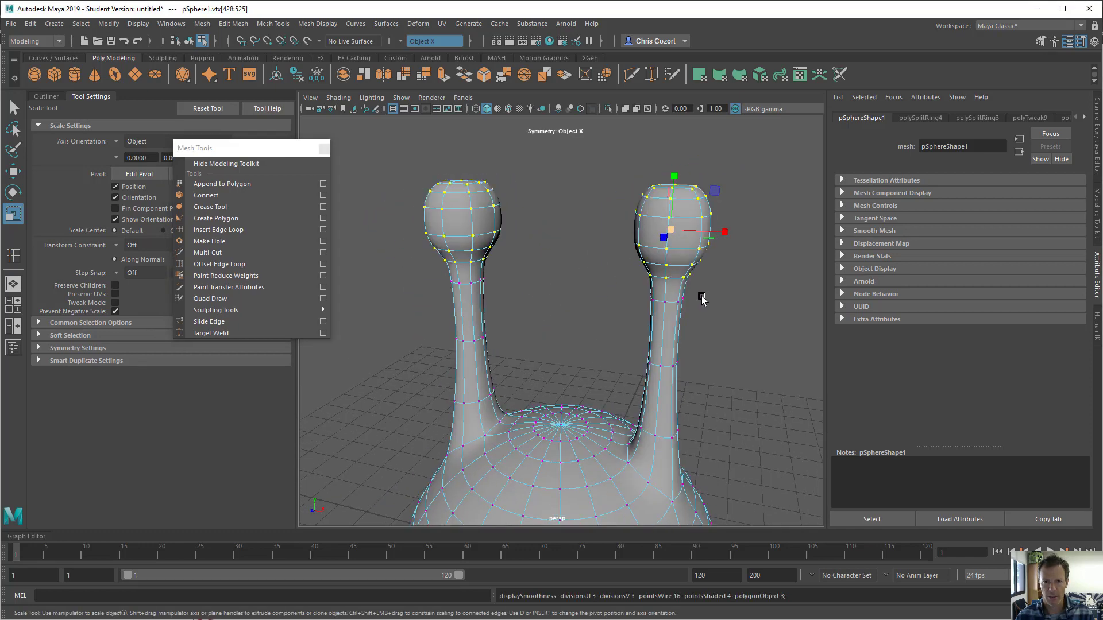
{"action": "key", "text": "1"}
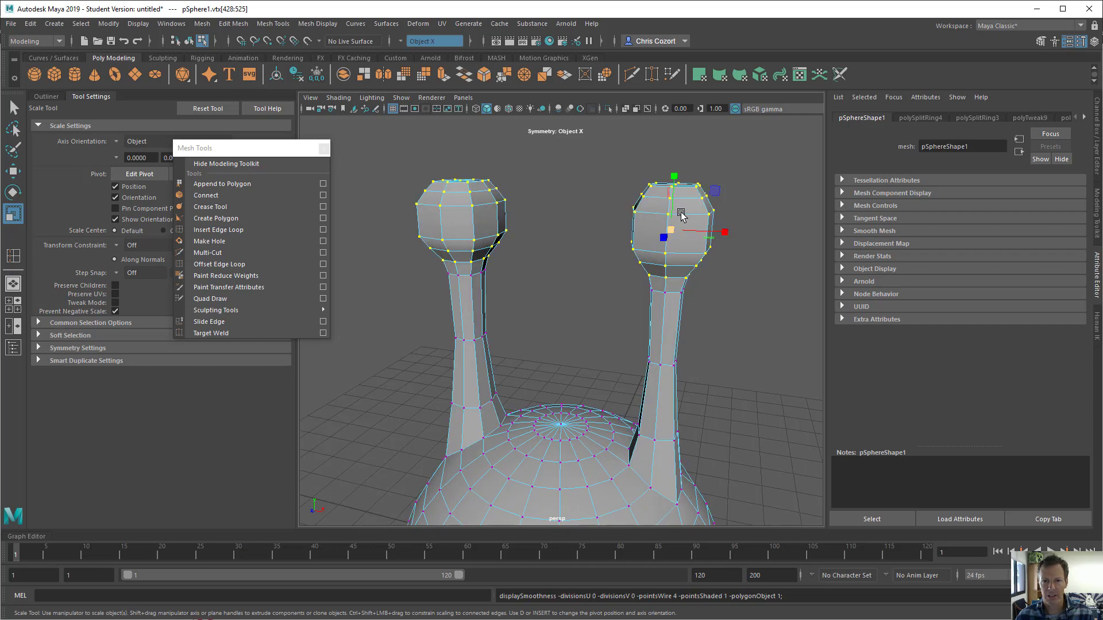
Extrude the two adjacent middle faces on the front of each eyeball and scale them inward to 0.767
{"action": "left_click_drag", "start_coordinate": [746, 271], "coordinate": [695, 310], "text": "alt"}
{"action": "scroll", "coordinate": [695, 310], "scroll_direction": "up", "scroll_amount": 3}
{"action": "right_click", "coordinate": [703, 295]}
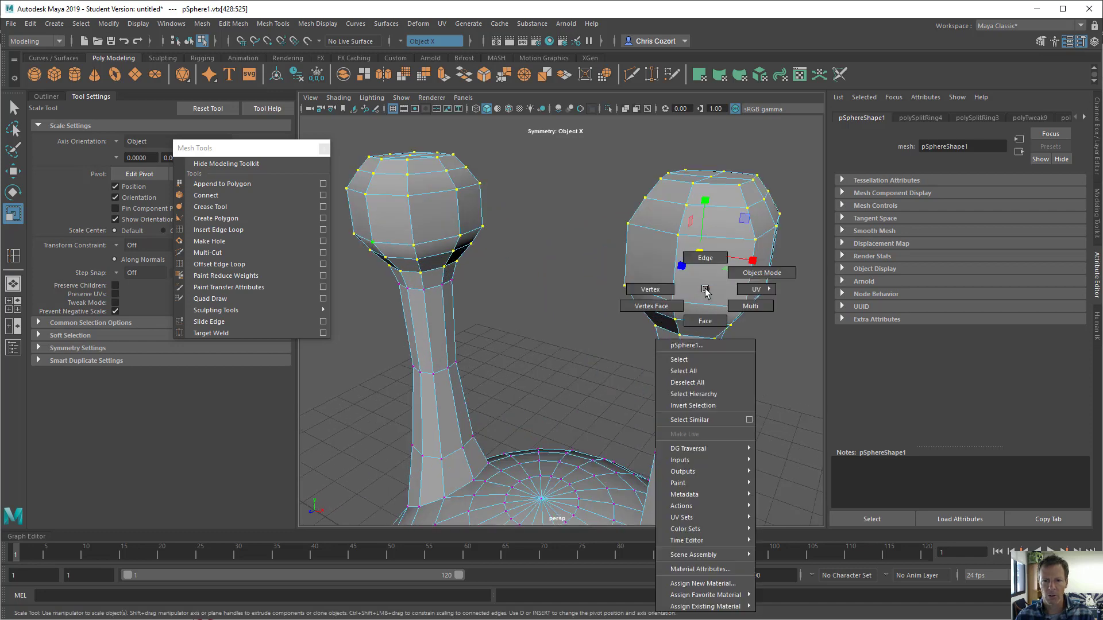
{"action": "left_click", "coordinate": [707, 320]}
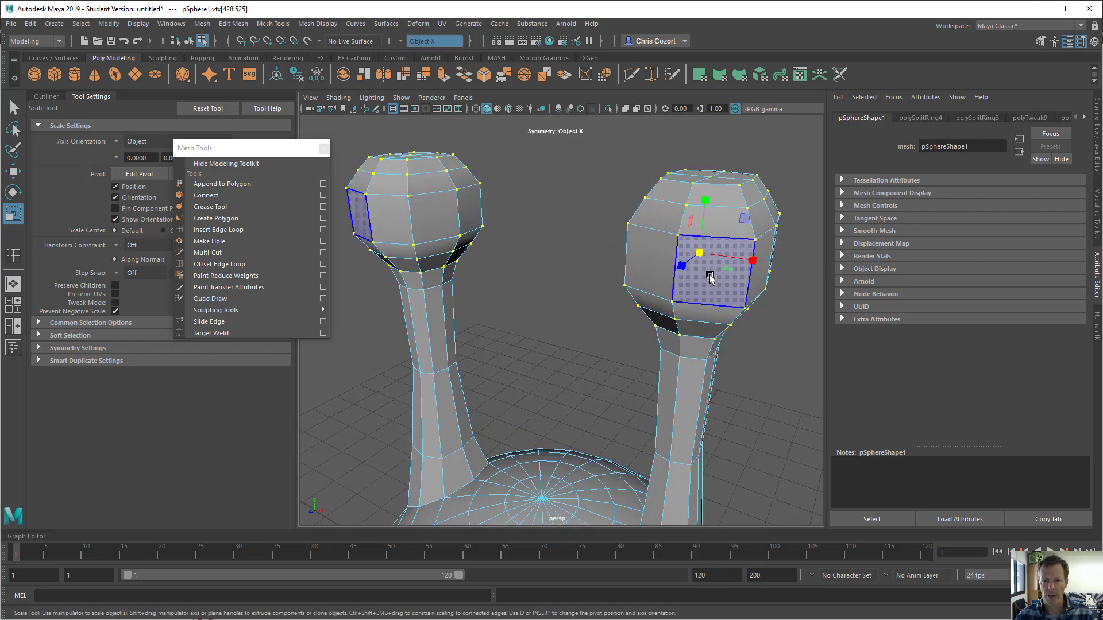
{"action": "left_click", "coordinate": [712, 267]}
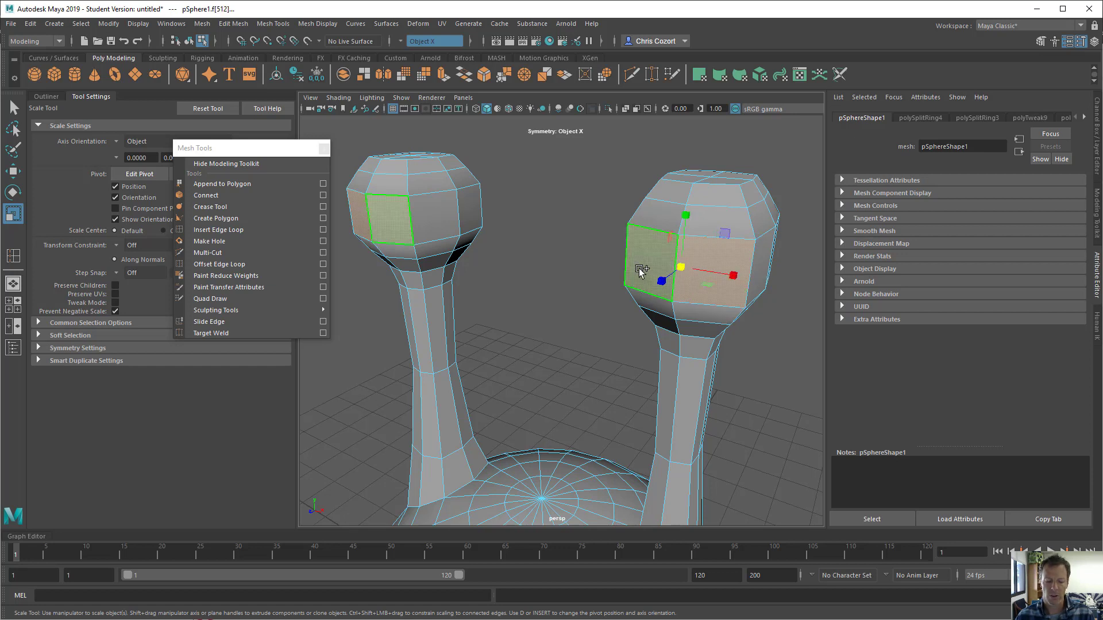
{"action": "key", "text": "ctrl+e"}
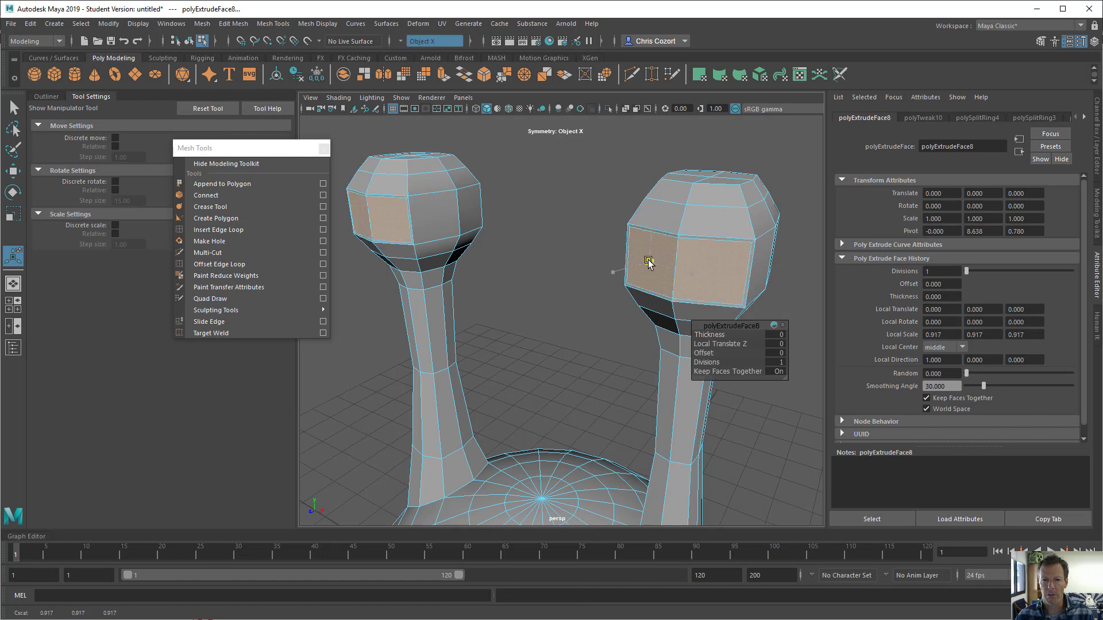
{"action": "left_click_drag", "start_coordinate": [652, 266], "coordinate": [644, 265]}
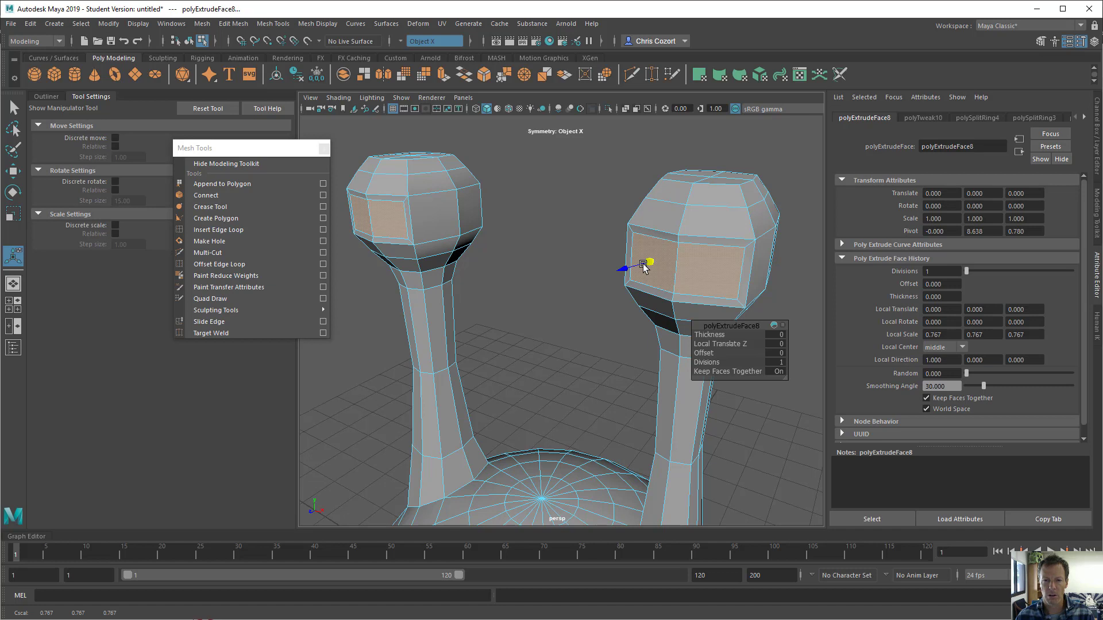
Extrude the inset eye faces again at 0.833 scale and push them back into the eyeballs, checking the smoothed sockets
{"action": "key", "text": "ctrl+e"}
{"action": "left_click_drag", "start_coordinate": [647, 268], "coordinate": [649, 269]}
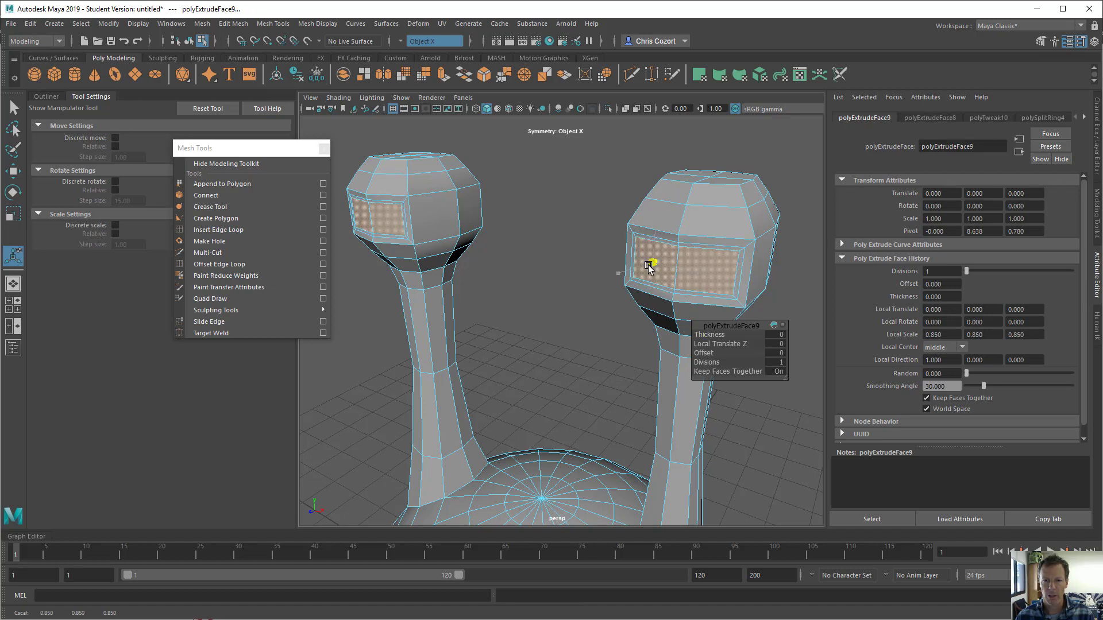
{"action": "key", "text": "w"}
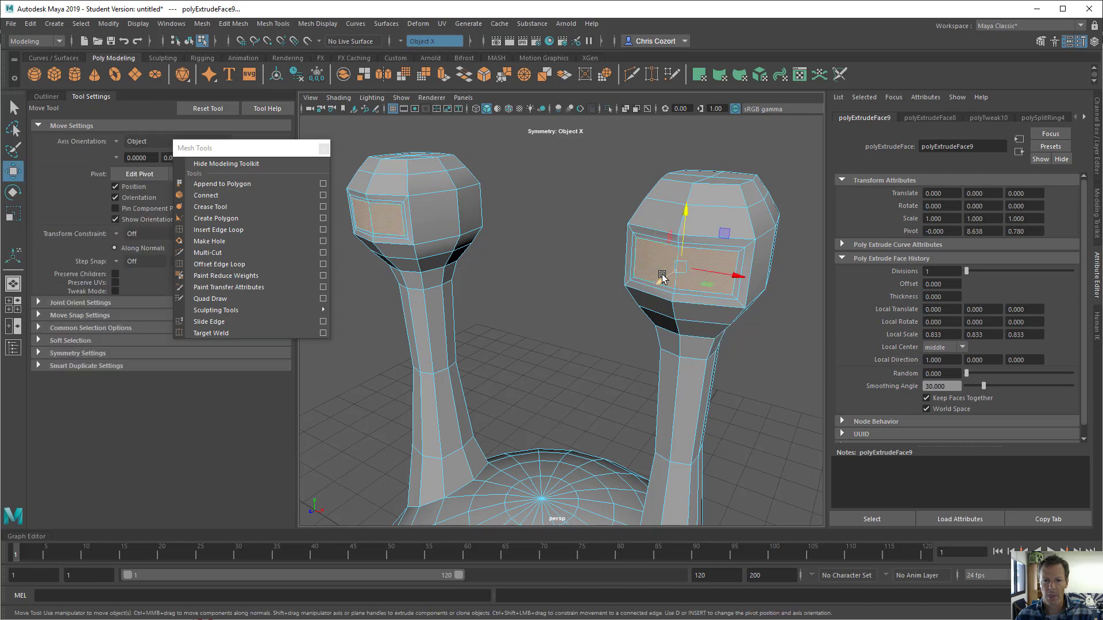
{"action": "left_click_drag", "start_coordinate": [660, 277], "coordinate": [694, 265]}
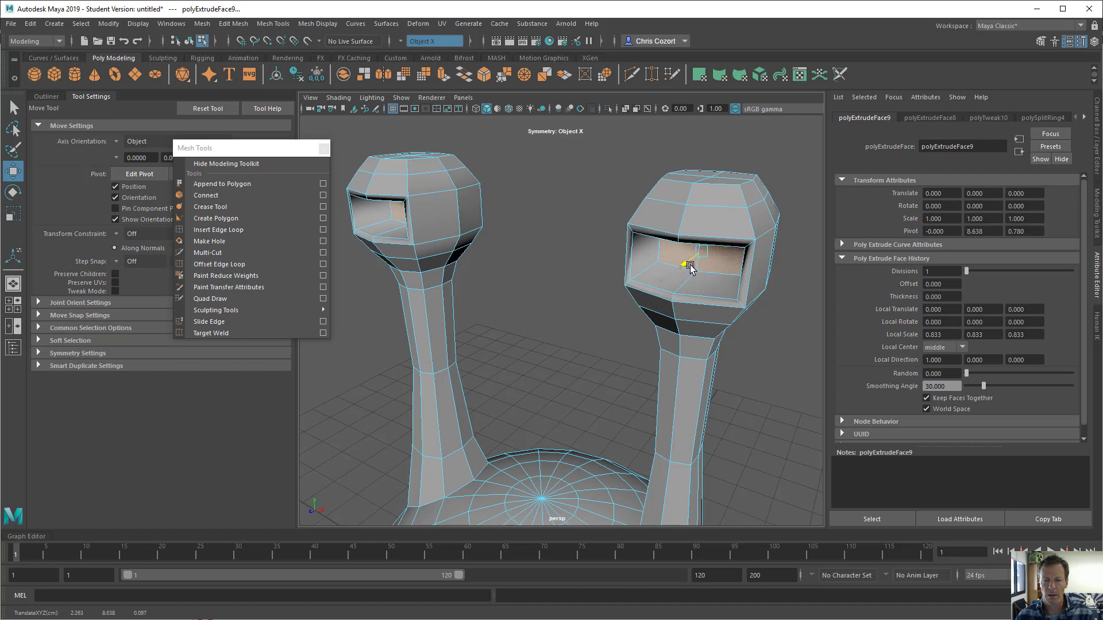
{"action": "key", "text": "3"}
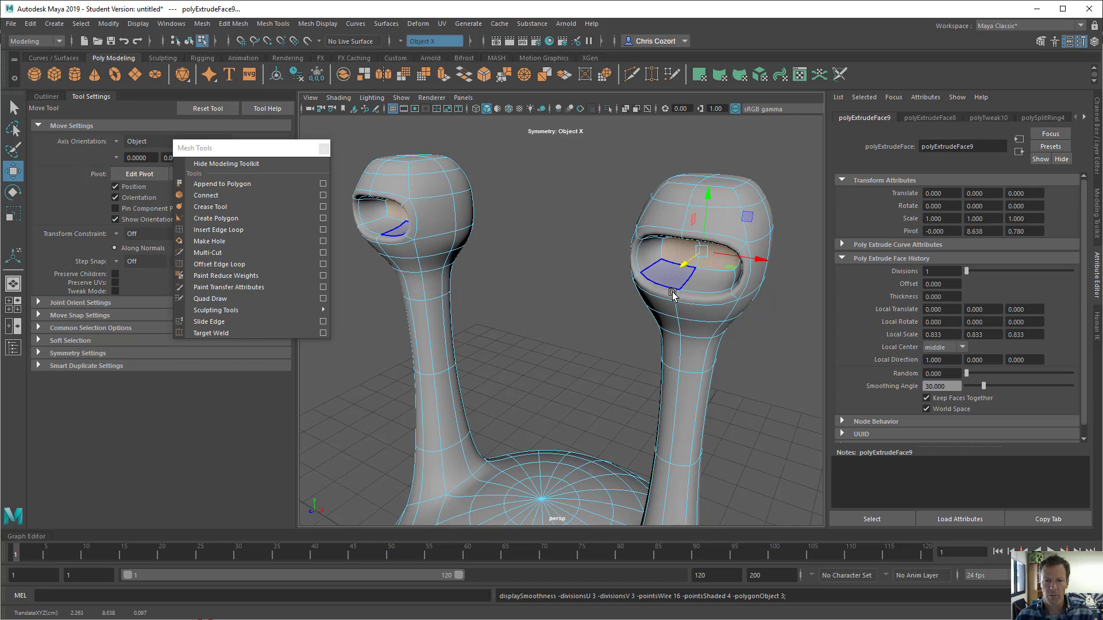
{"action": "right_click_drag", "start_coordinate": [761, 329], "coordinate": [717, 351], "text": "alt"}
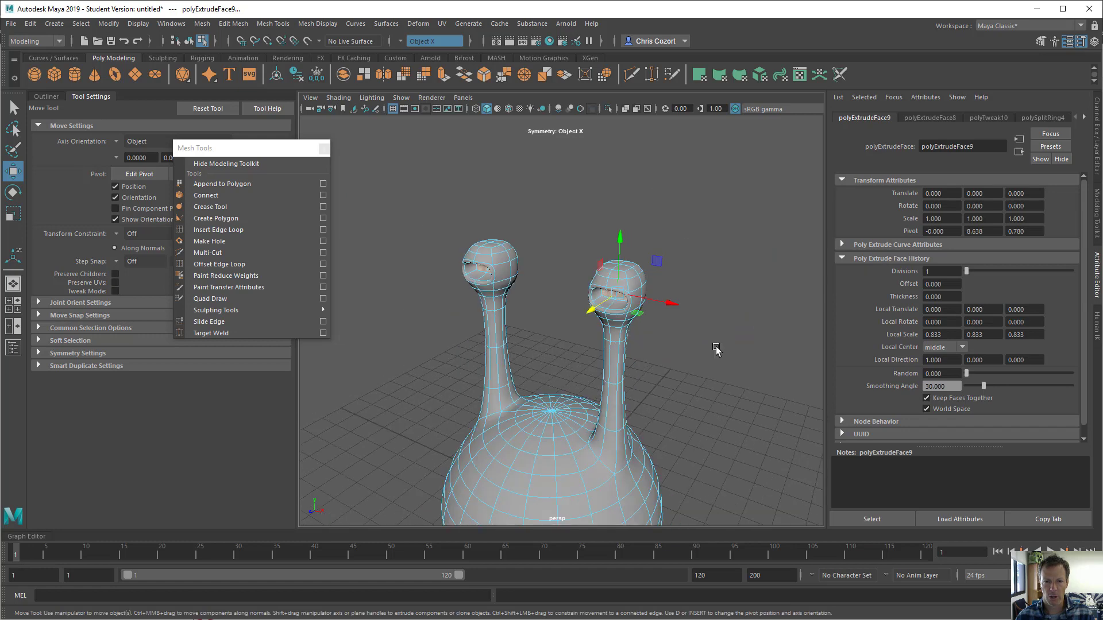
{"action": "left_click_drag", "start_coordinate": [718, 351], "coordinate": [680, 246], "text": "alt"}
{"action": "scroll", "coordinate": [697, 327], "scroll_direction": "up", "scroll_amount": 5}
Return to the unsmoothed mesh and scale the inner socket faces vertically to about 1.28
{"action": "key", "text": "1"}
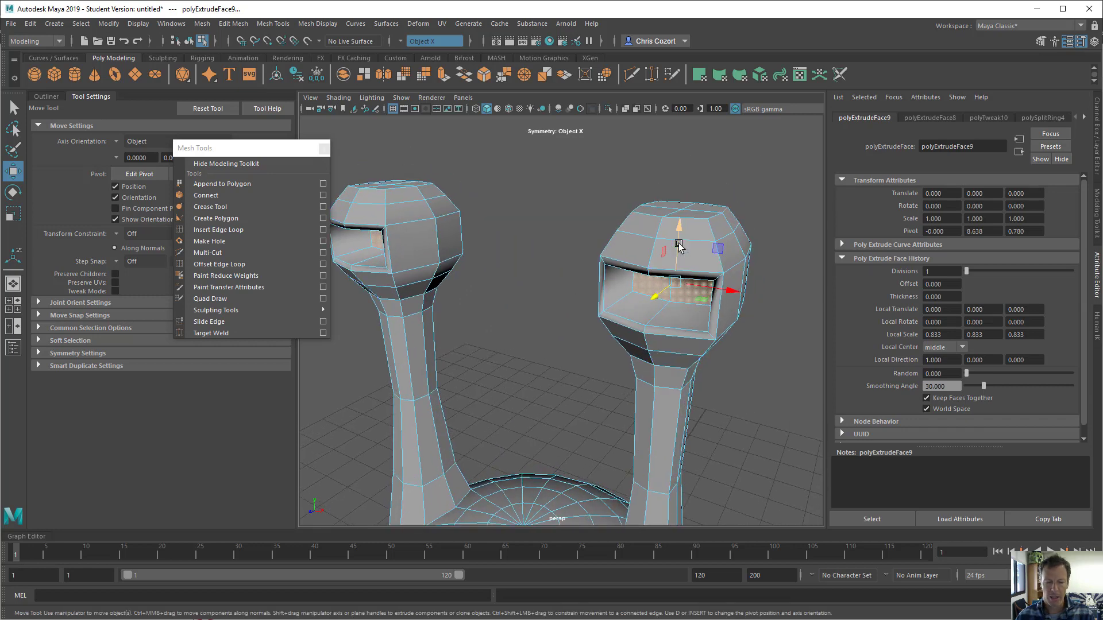
{"action": "key", "text": "e"}
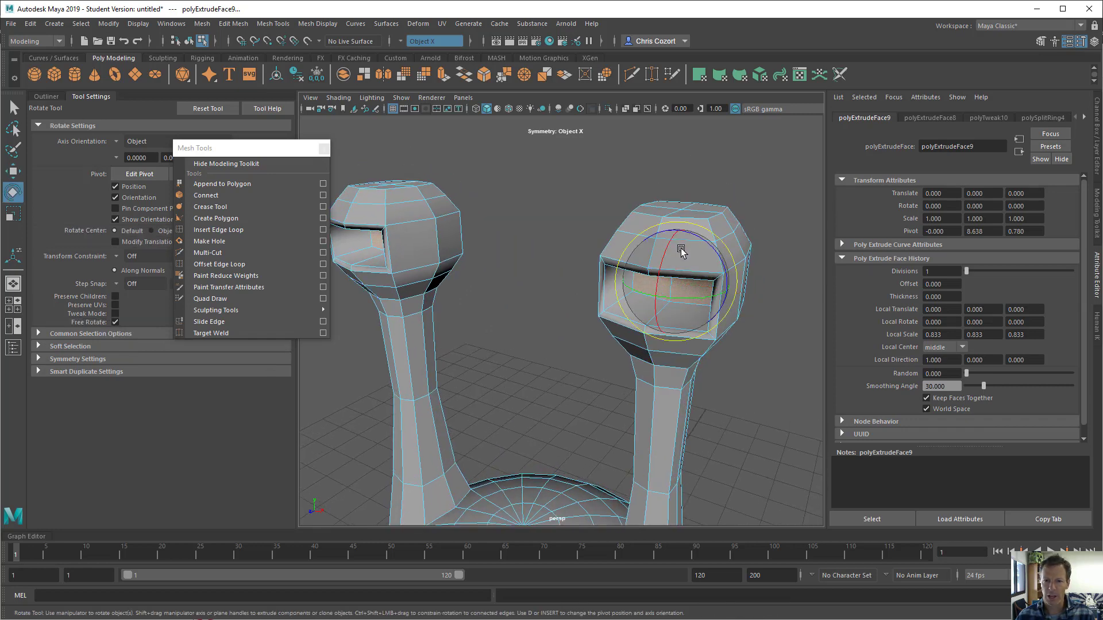
{"action": "key", "text": "r"}
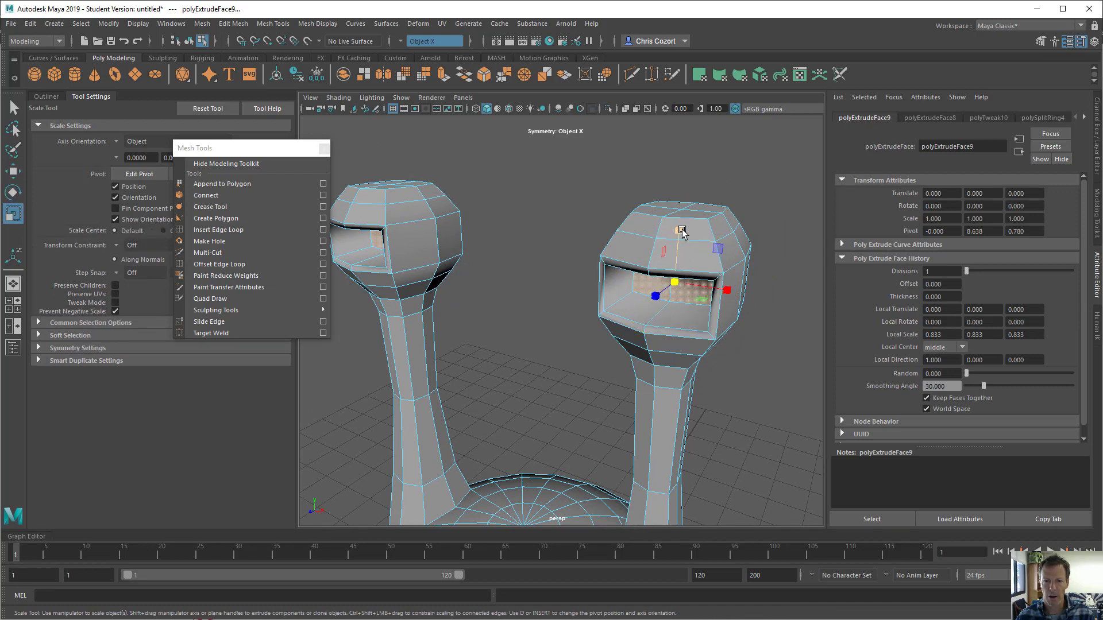
{"action": "left_click_drag", "start_coordinate": [682, 230], "coordinate": [681, 228]}
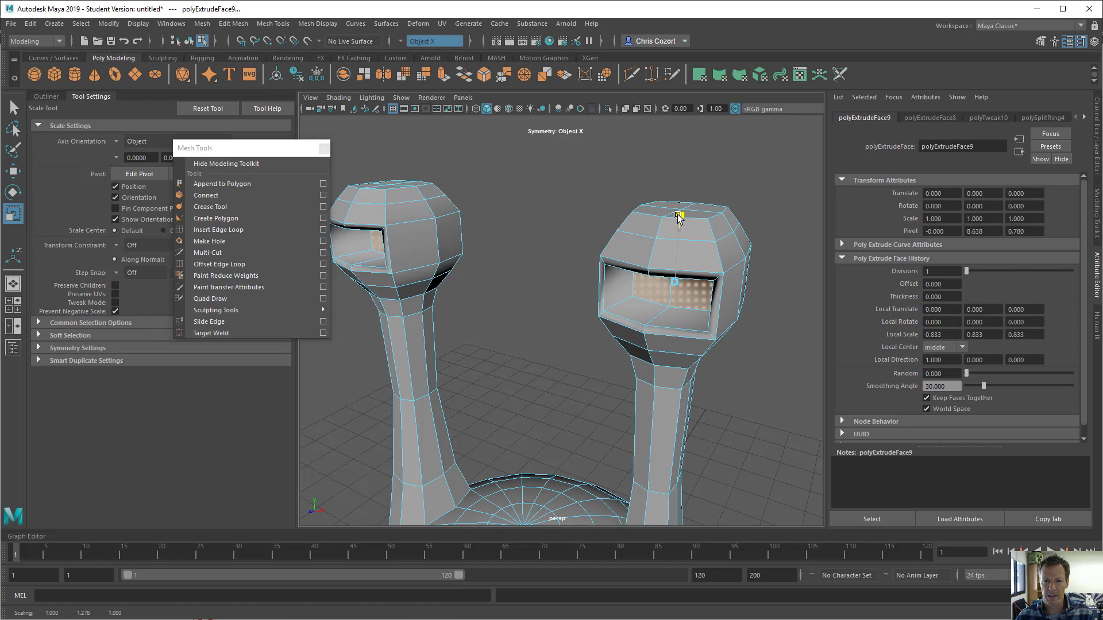
Move the middle edges of the socket rims up along the upper rim and down along the lower rim to open the eyes
{"action": "left_click", "coordinate": [678, 217]}
{"action": "right_click", "coordinate": [649, 271]}
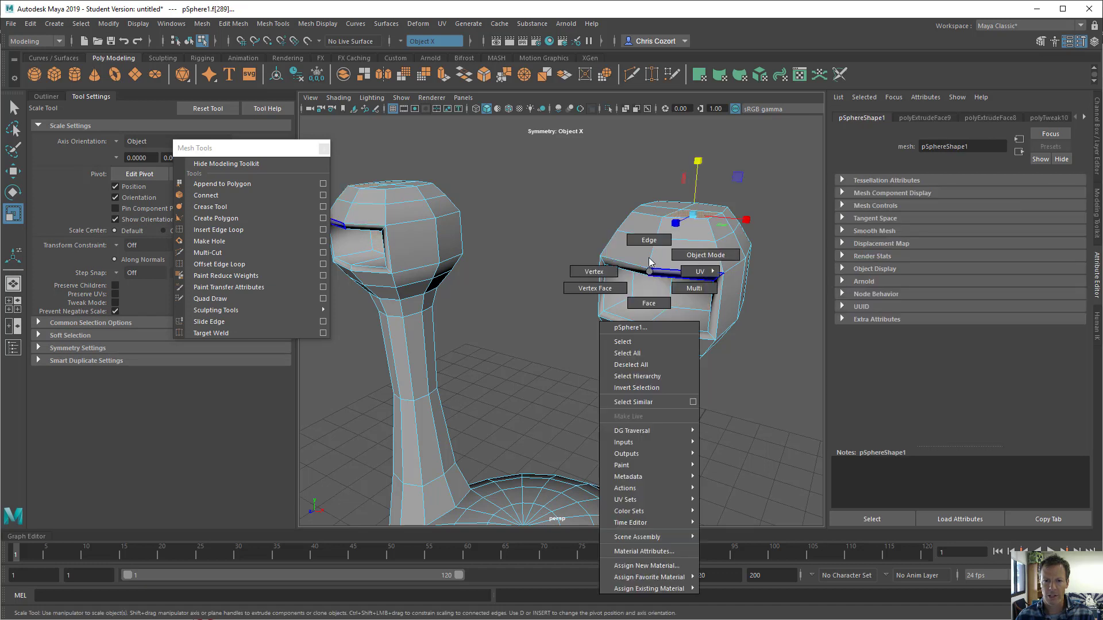
{"action": "left_click", "coordinate": [649, 240]}
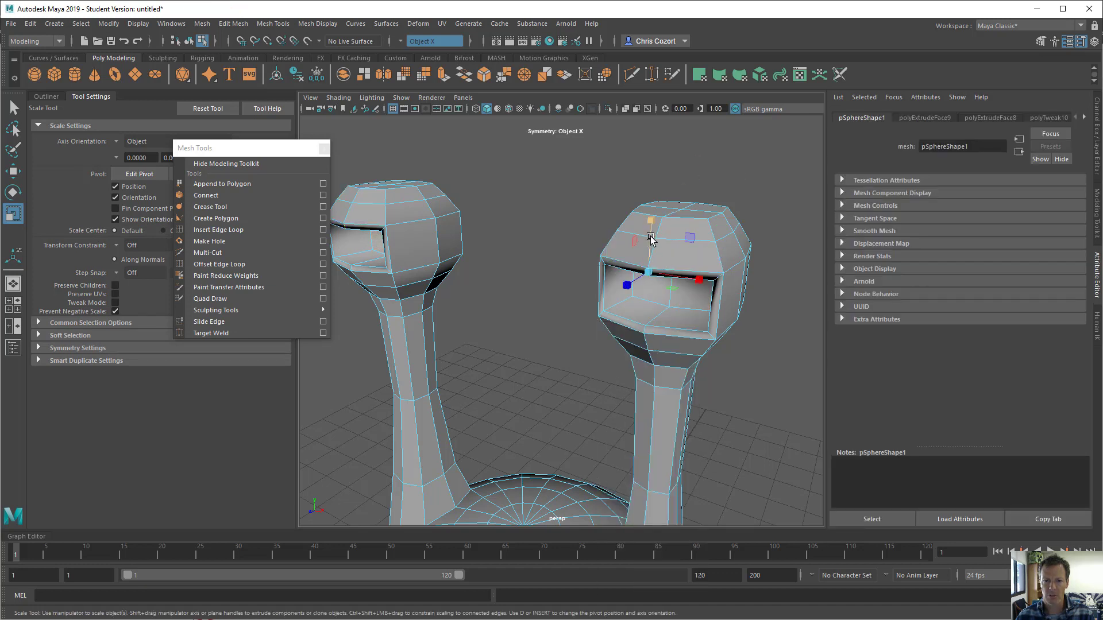
{"action": "key", "text": "w"}
{"action": "left_click_drag", "start_coordinate": [650, 232], "coordinate": [651, 220]}
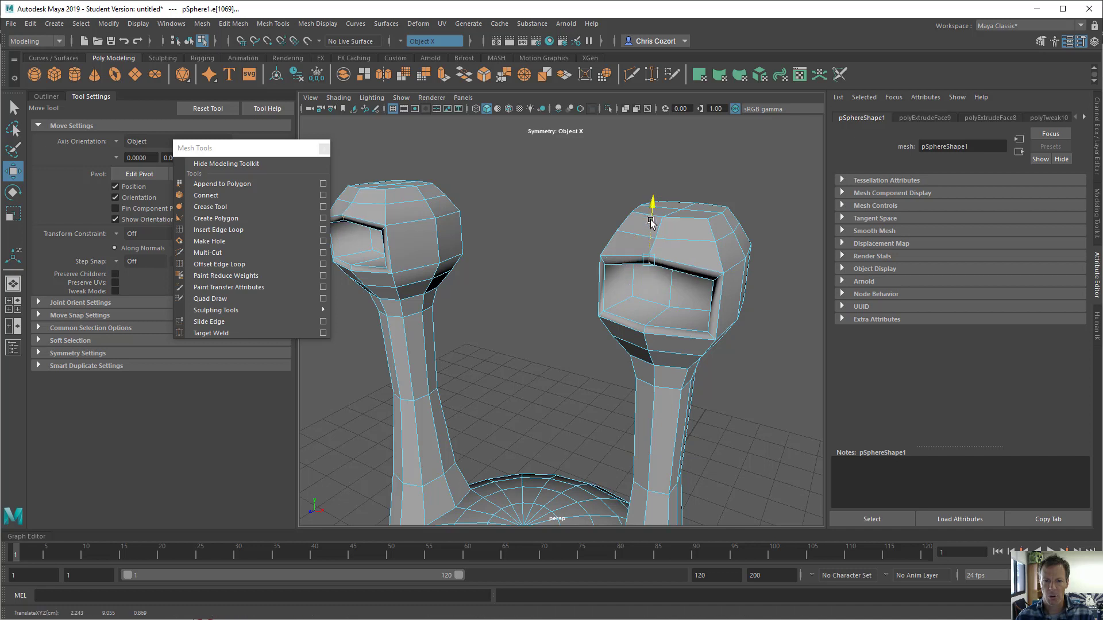
{"action": "left_click", "coordinate": [643, 332]}
{"action": "left_click_drag", "start_coordinate": [645, 280], "coordinate": [660, 321]}
Insert a horizontal edge loop around the middle of the eyeballs, running through the eye sockets
{"action": "scroll", "coordinate": [660, 322], "scroll_direction": "up", "scroll_amount": 4}
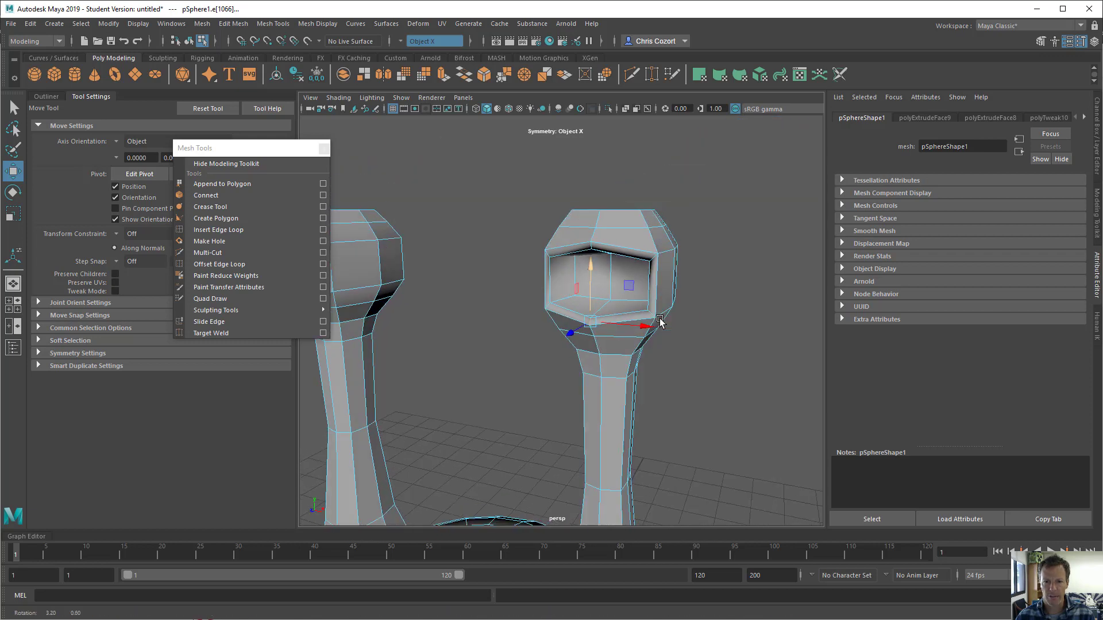
{"action": "scroll", "coordinate": [659, 322], "scroll_direction": "down", "scroll_amount": 3}
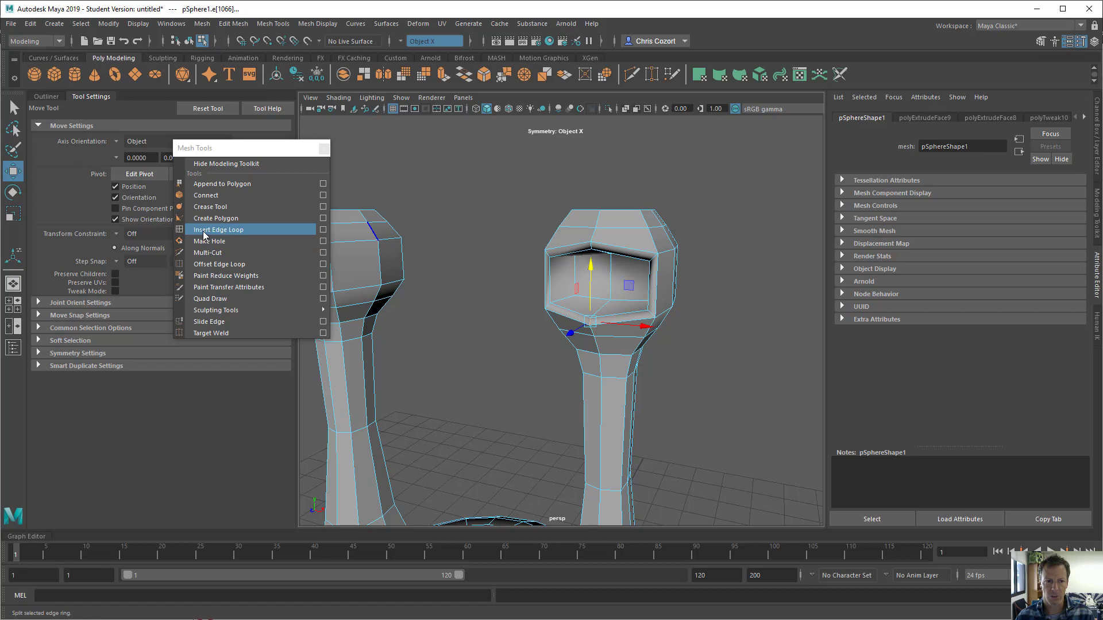
{"action": "left_click", "coordinate": [204, 230]}
{"action": "left_click_drag", "start_coordinate": [612, 280], "coordinate": [605, 362]}
Scale the new middle edge loop outward in X and Z to round the eyeballs, and inspect the smooth preview
{"action": "key", "text": "r"}
{"action": "key", "text": "ctrl+z"}
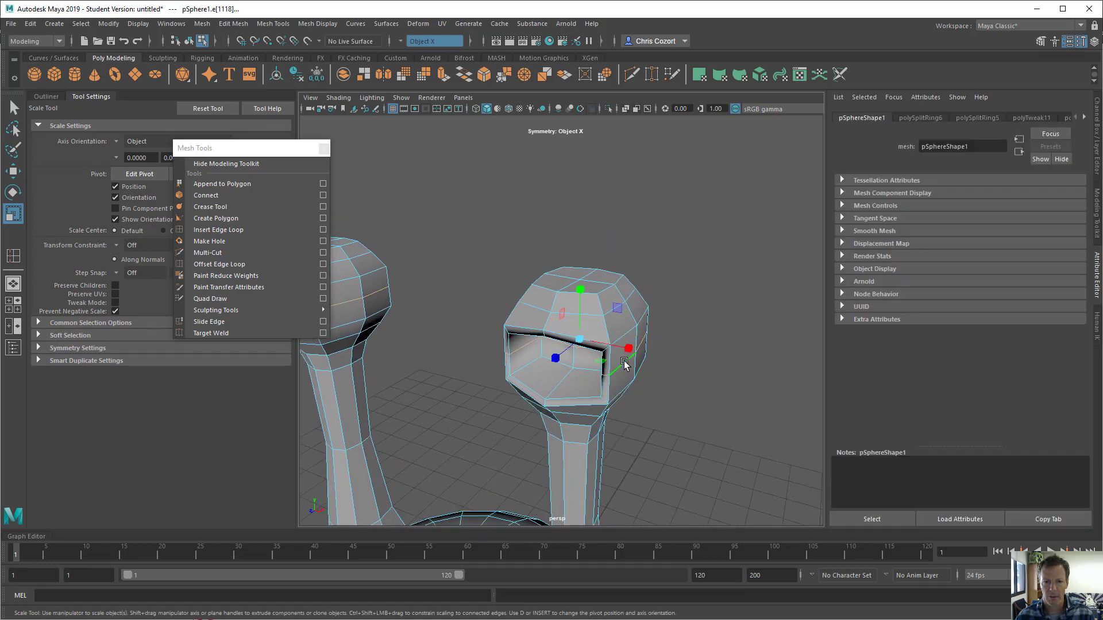
{"action": "mouse_move", "coordinate": [683, 358]}
{"action": "left_mouse_down", "text": "alt"}
{"action": "mouse_move", "coordinate": [702, 344]}
{"action": "mouse_move", "coordinate": [689, 352]}
{"action": "left_mouse_up", "text": "alt"}
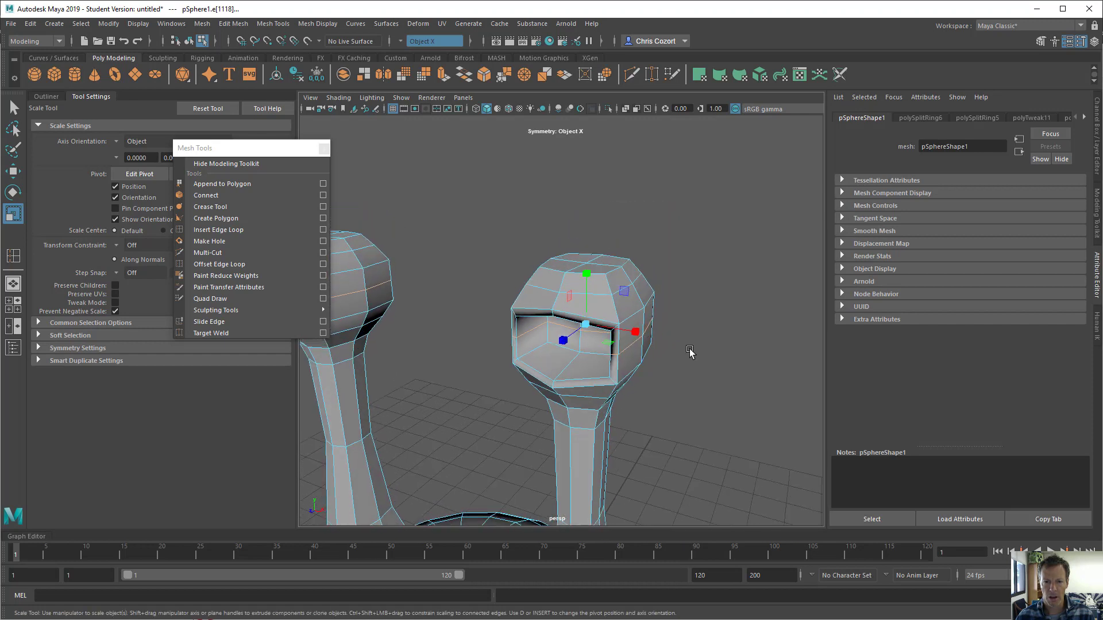
{"action": "left_click_drag", "start_coordinate": [606, 347], "coordinate": [609, 348]}
{"action": "key", "text": "3"}
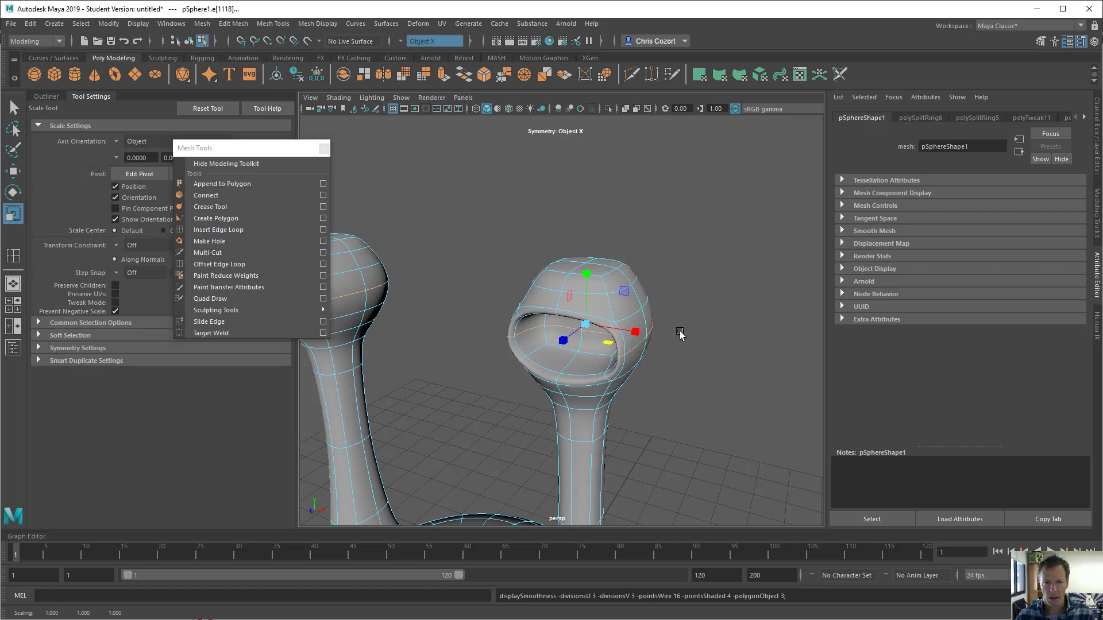
{"action": "scroll", "coordinate": [680, 332], "scroll_direction": "up", "scroll_amount": 3}
{"action": "scroll", "coordinate": [699, 316], "scroll_direction": "down", "scroll_amount": 3}
{"action": "mouse_move", "coordinate": [699, 318]}
{"action": "left_mouse_down", "text": "alt"}
{"action": "mouse_move", "coordinate": [716, 310]}
{"action": "mouse_move", "coordinate": [678, 319]}
{"action": "left_mouse_up", "text": "alt"}
Select all eyeball vertices in the front view, stretch them vertically and raise them above the stalks, and return to the perspective view
{"action": "key", "text": "space"}
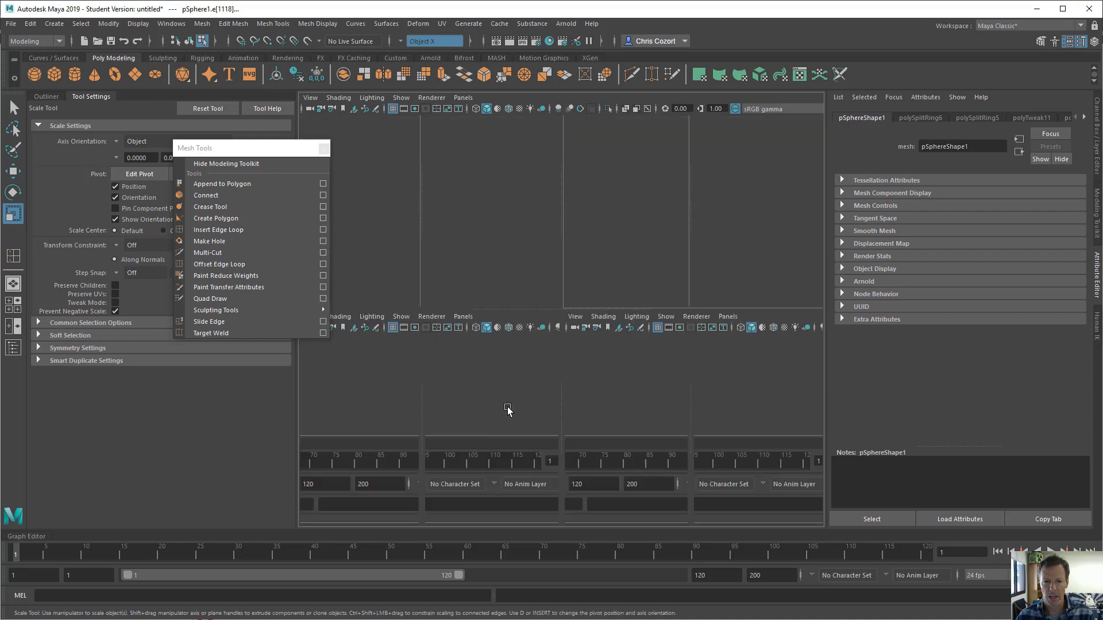
{"action": "key", "text": "space"}
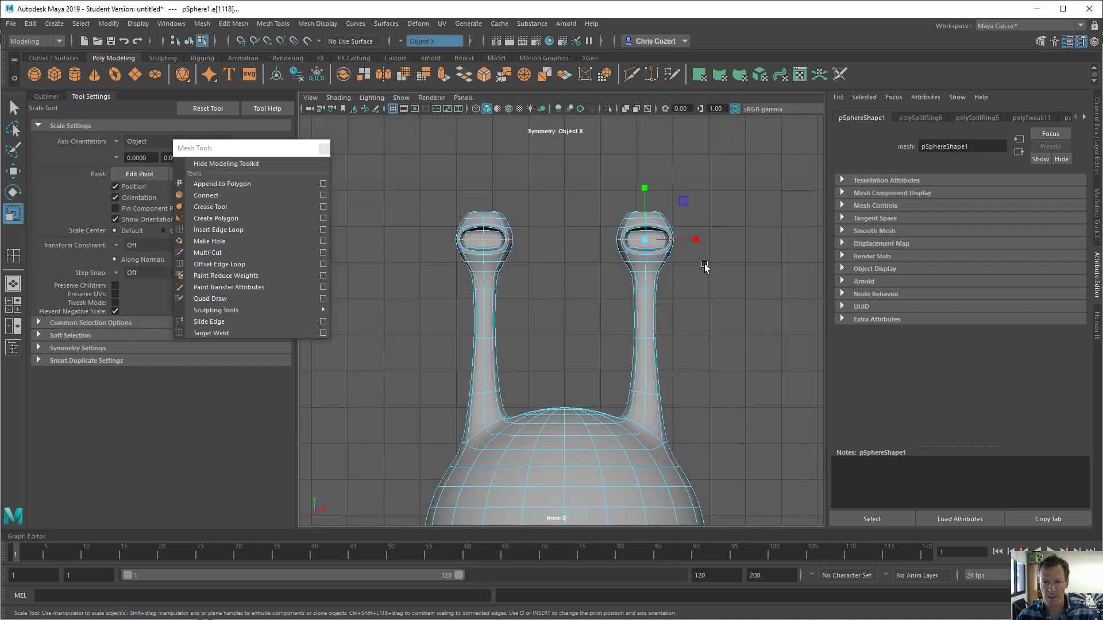
{"action": "middle_click_drag", "start_coordinate": [704, 267], "coordinate": [648, 296], "text": "alt"}
{"action": "right_click_drag", "start_coordinate": [590, 278], "coordinate": [537, 275]}
{"action": "left_click_drag", "start_coordinate": [546, 232], "coordinate": [635, 300]}
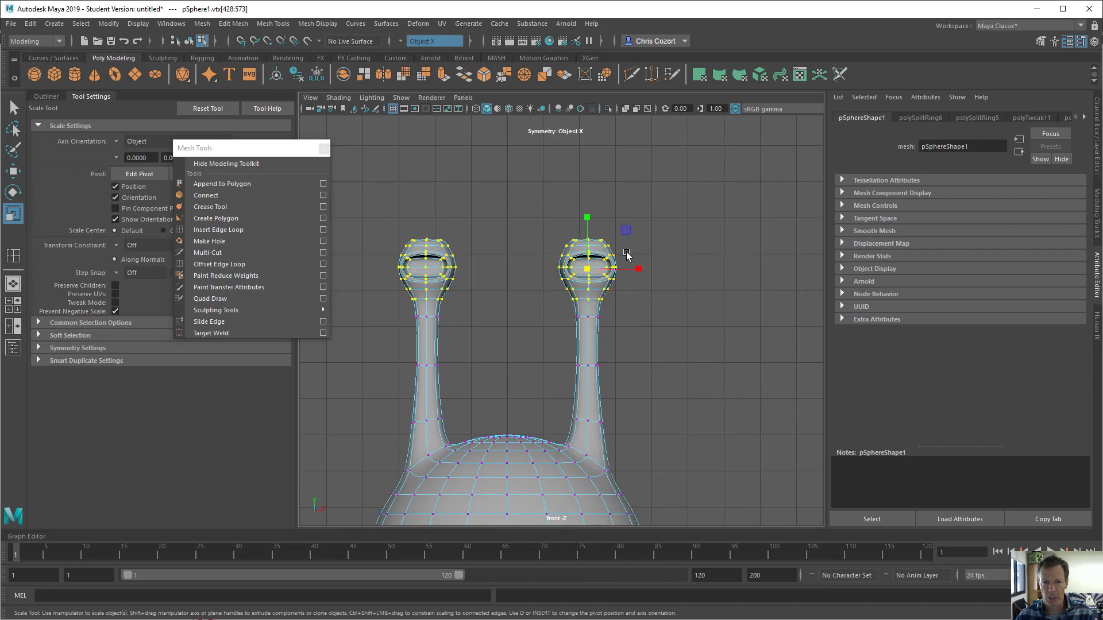
{"action": "left_click_drag", "start_coordinate": [587, 217], "coordinate": [587, 191]}
{"action": "key", "text": "w"}
{"action": "key", "text": "e"}
{"action": "key", "text": "r"}
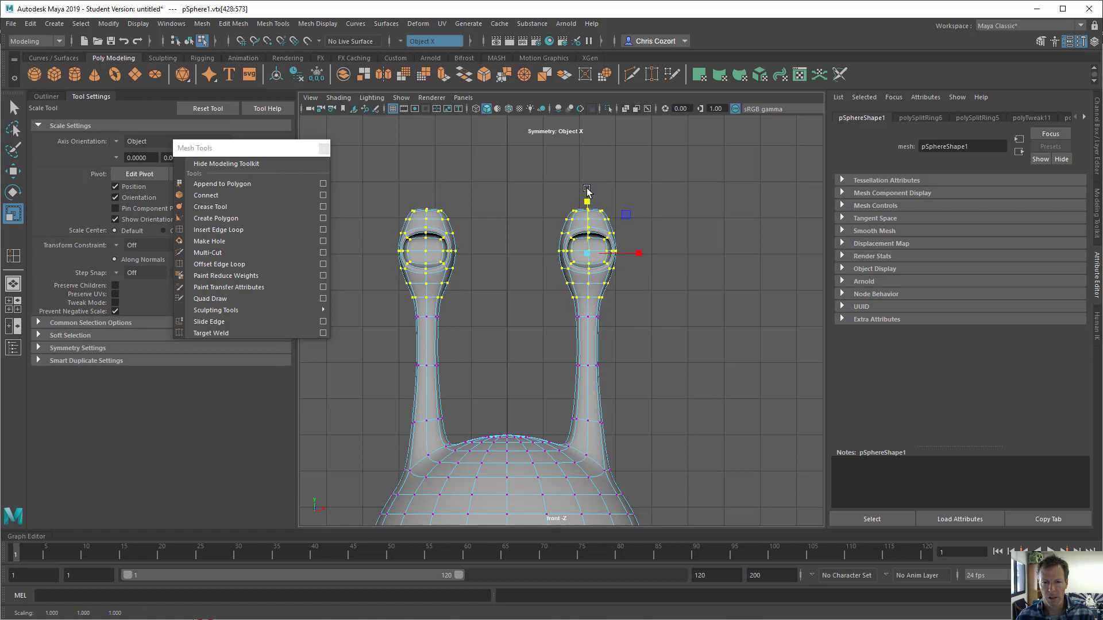
{"action": "key", "text": "space"}
{"action": "key", "text": "space"}
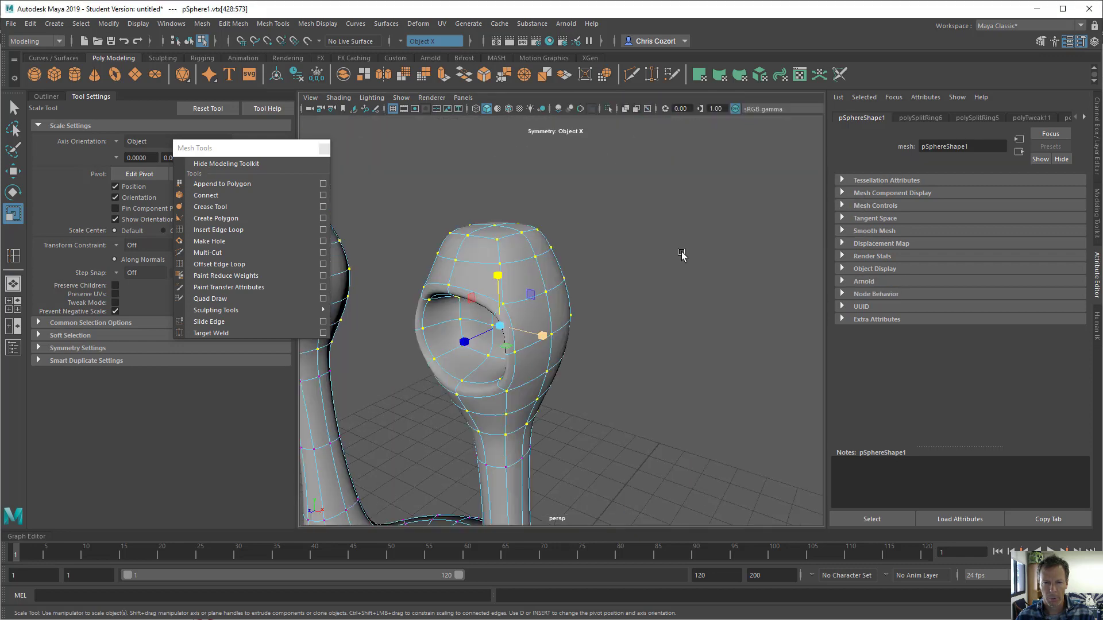
Turn on Soft Select and select the centre vertex on top of the eyeball with a reduced falloff radius, ready to move
{"action": "left_click_drag", "start_coordinate": [682, 253], "coordinate": [596, 295], "text": "alt"}
{"action": "middle_click_drag", "start_coordinate": [596, 295], "coordinate": [669, 259], "text": "alt"}
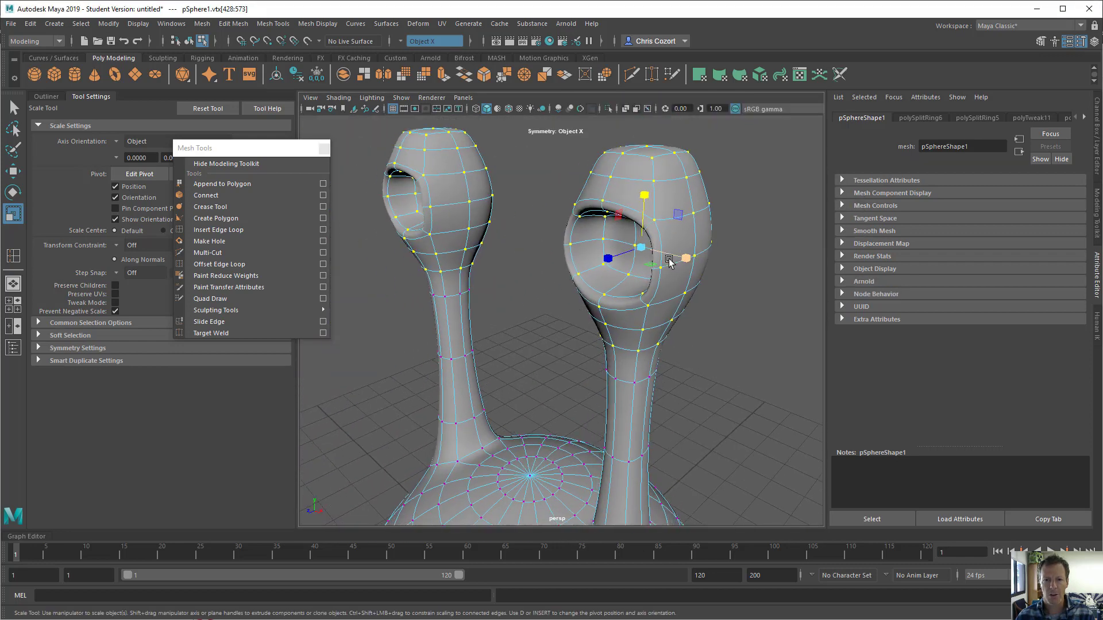
{"action": "left_click_drag", "start_coordinate": [663, 262], "coordinate": [652, 300], "text": "alt"}
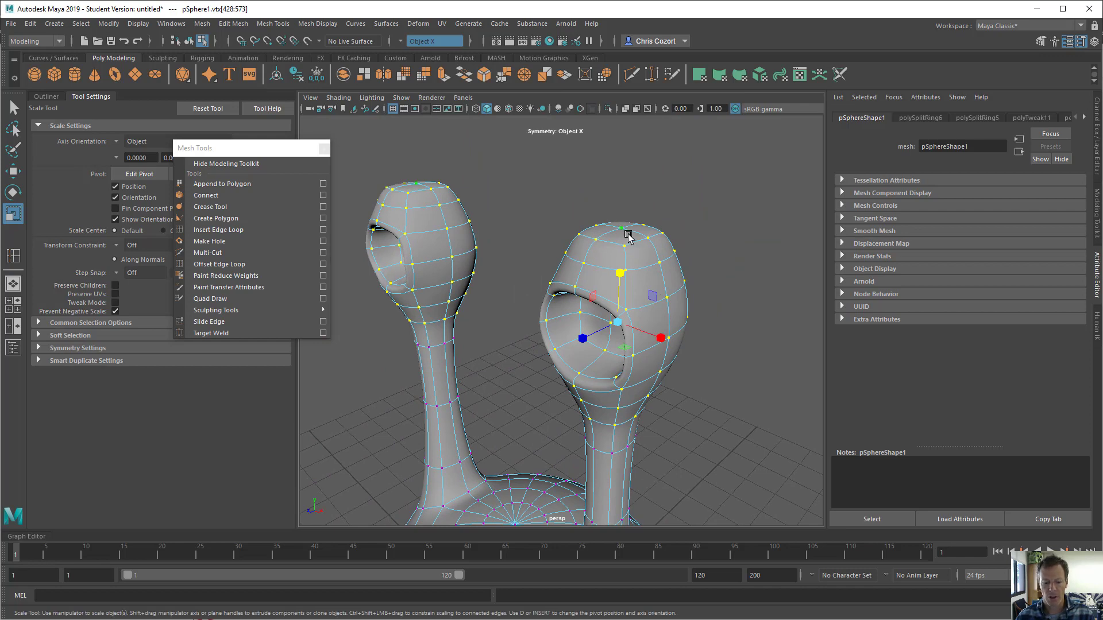
{"action": "key", "text": "b"}
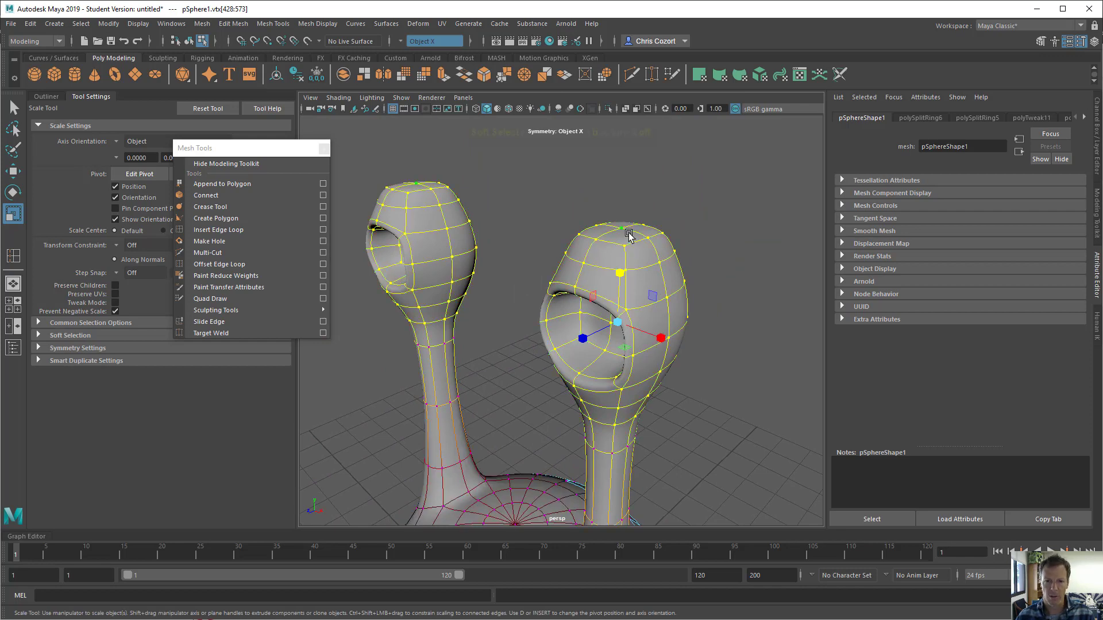
{"action": "left_click", "coordinate": [623, 229]}
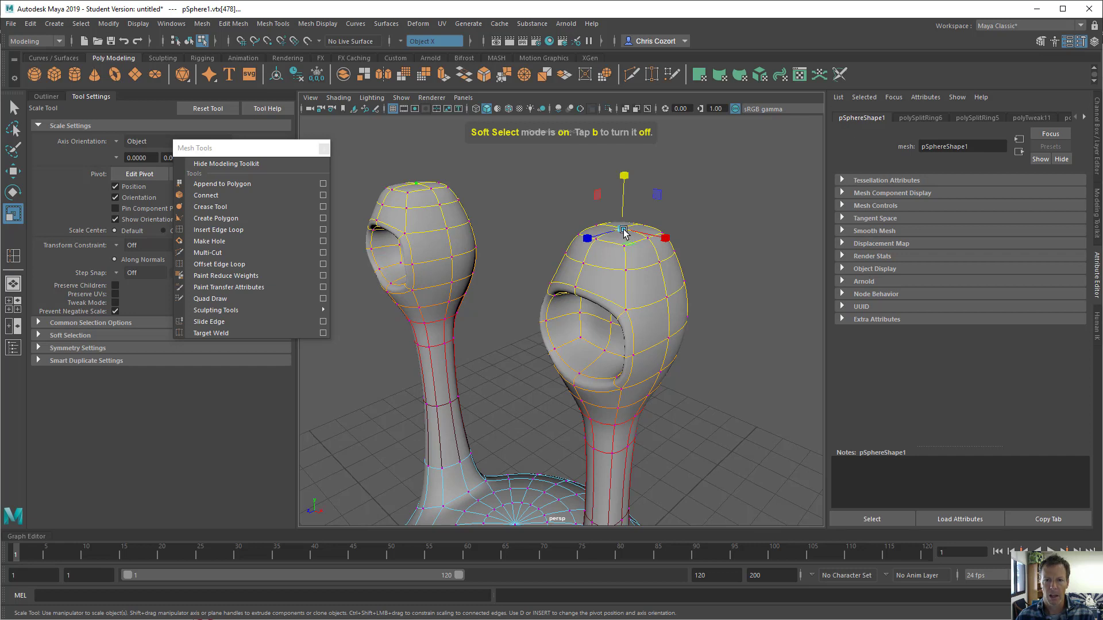
{"action": "left_click_drag", "start_coordinate": [622, 229], "coordinate": [398, 265]}
{"action": "key", "text": "w"}
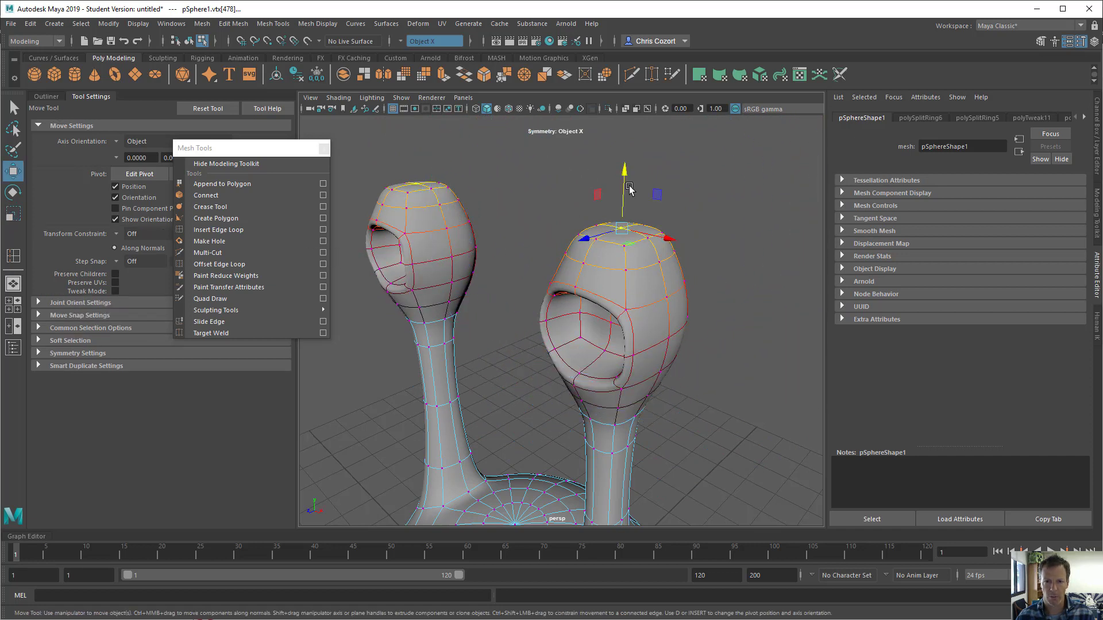
Try raising the eyeball's top centre vertex with and without soft selection, and show the unsmoothed mesh
{"action": "left_click_drag", "start_coordinate": [625, 174], "coordinate": [626, 133]}
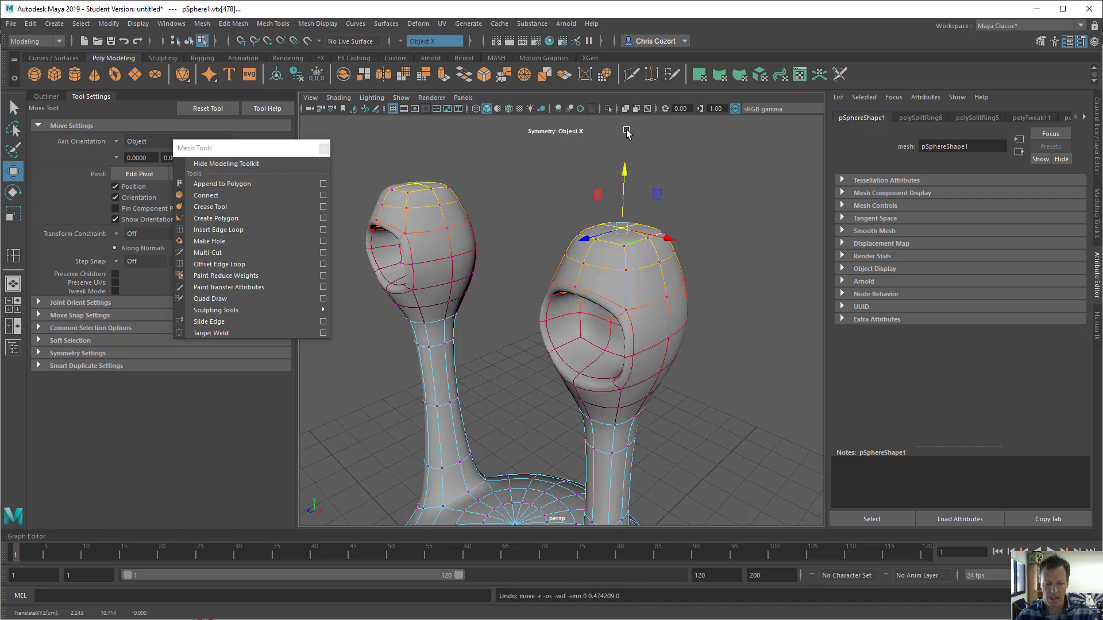
{"action": "key", "text": "b"}
{"action": "mouse_move", "coordinate": [626, 195]}
{"action": "left_mouse_down"}
{"action": "mouse_move", "coordinate": [622, 141]}
{"action": "mouse_move", "coordinate": [619, 176]}
{"action": "left_mouse_up"}
{"action": "key", "text": "1"}
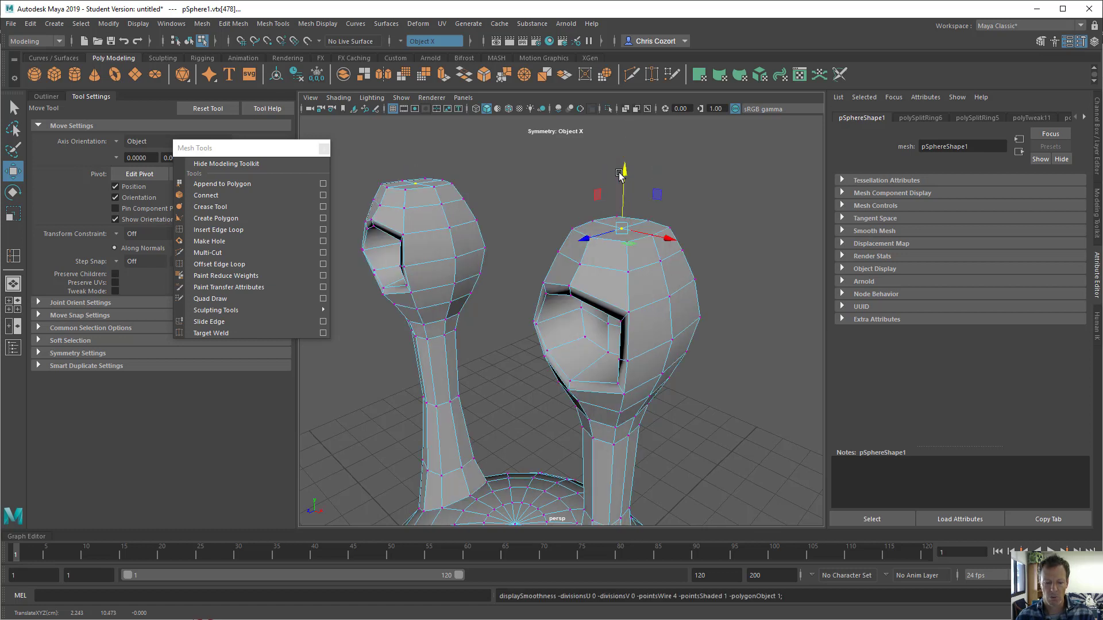
Raise the top centre vertex of the eyeballs using soft selection with a smaller falloff, and return to the smooth preview
{"action": "key", "text": "b"}
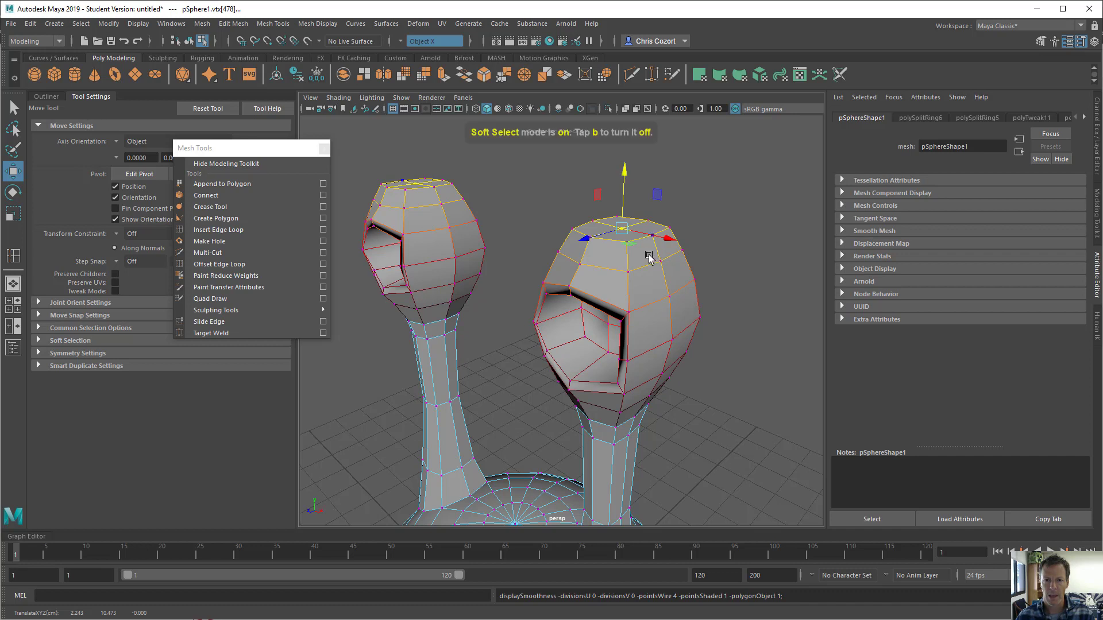
{"action": "left_click_drag", "start_coordinate": [649, 255], "coordinate": [554, 238]}
{"action": "left_click_drag", "start_coordinate": [620, 197], "coordinate": [619, 166]}
{"action": "key", "text": "2"}
{"action": "key", "text": "3"}
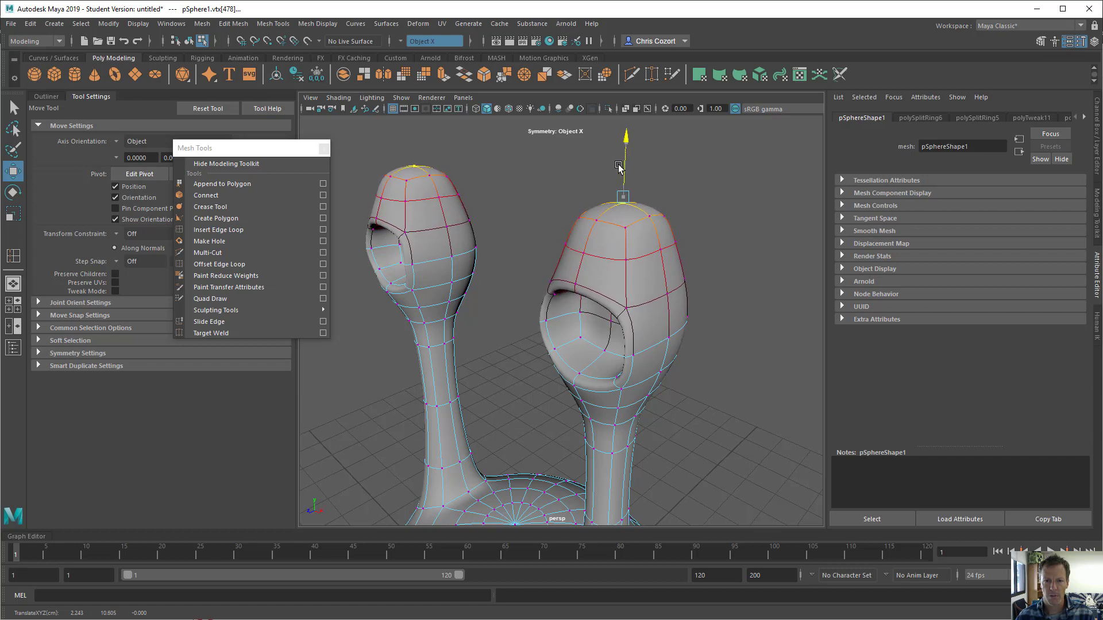
Nudge the side vertices around the middle of the eyeballs slightly outward with soft selection
{"action": "left_click", "coordinate": [682, 334]}
{"action": "left_click_drag", "start_coordinate": [702, 352], "coordinate": [708, 353]}
{"action": "left_click", "coordinate": [450, 257]}
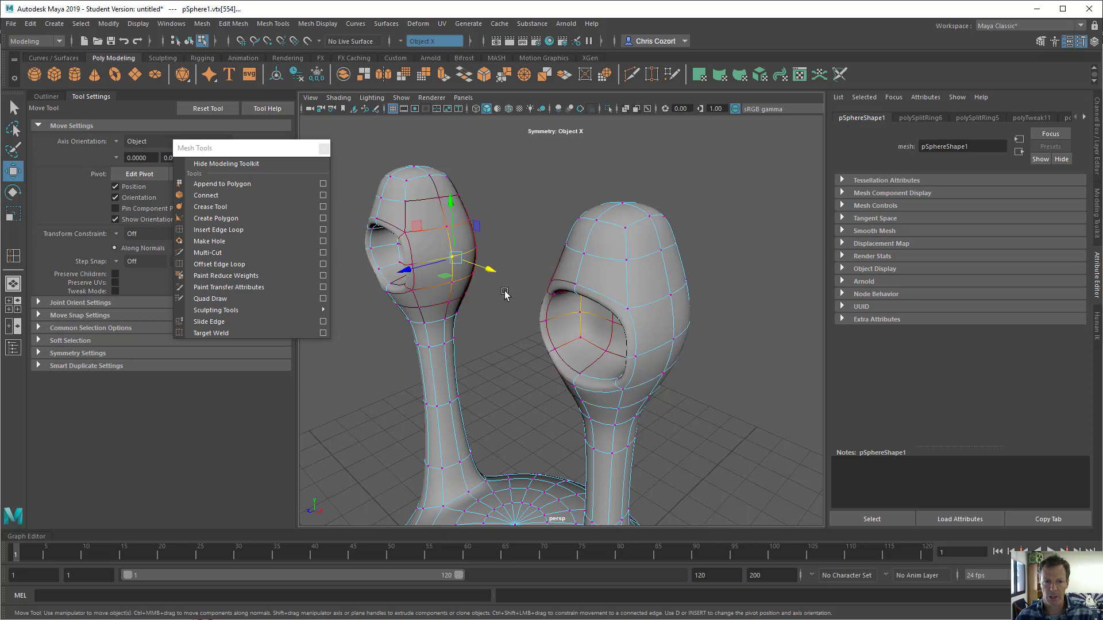
{"action": "left_click_drag", "start_coordinate": [485, 271], "coordinate": [487, 272]}
{"action": "left_click_drag", "start_coordinate": [598, 285], "coordinate": [626, 283], "text": "alt"}
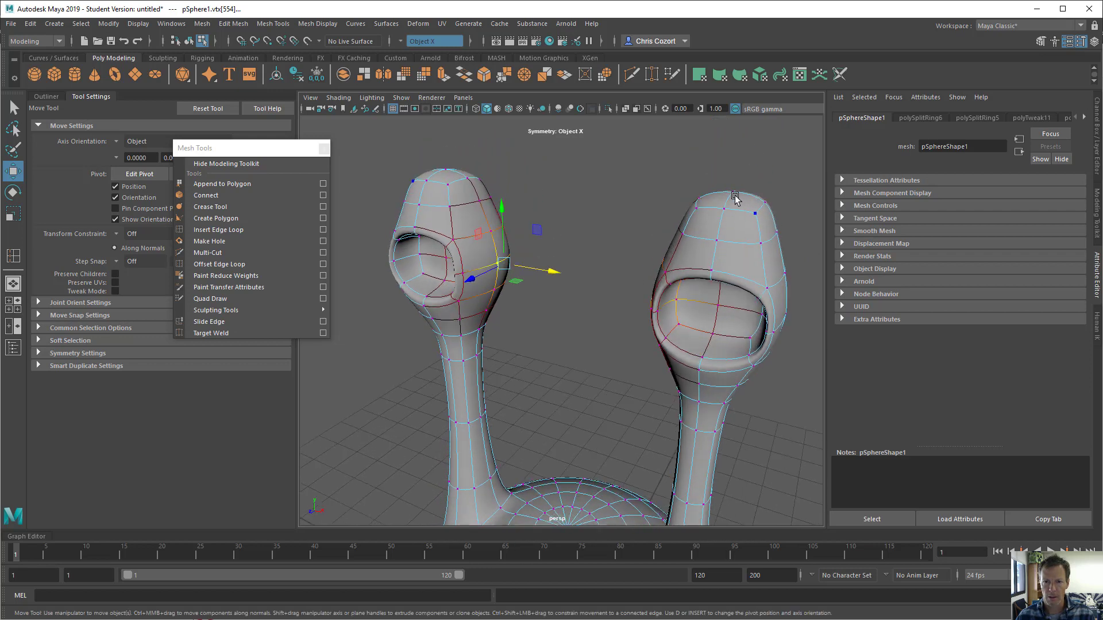
Select the vertices on top of the eyeballs, lower them with soft selection to round the tops, and clear the selection
{"action": "left_click_drag", "start_coordinate": [688, 183], "coordinate": [782, 212]}
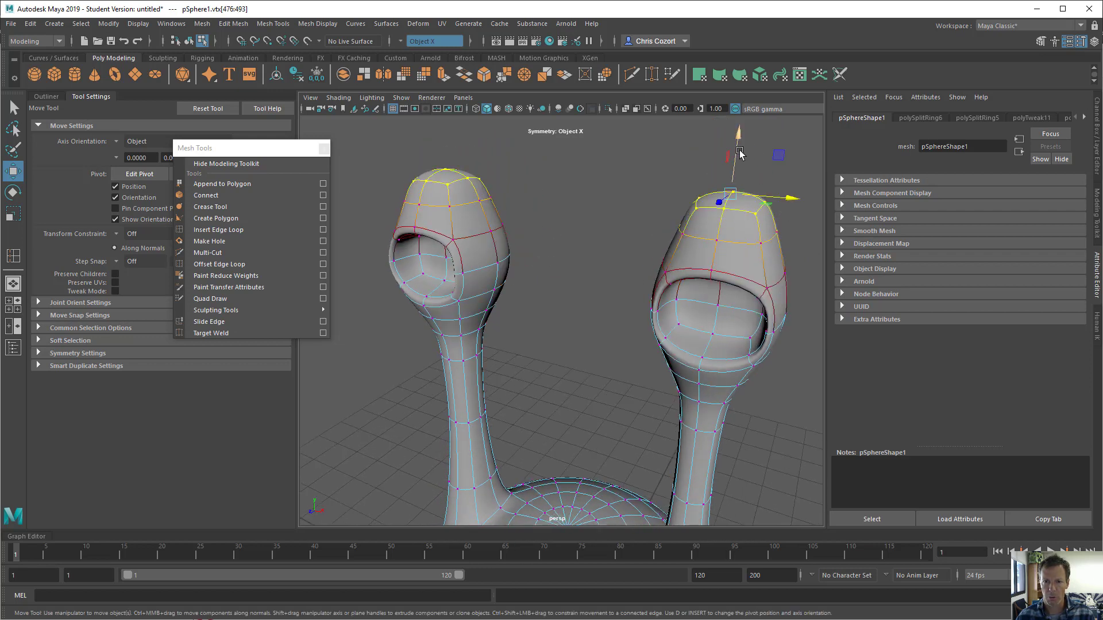
{"action": "mouse_move", "coordinate": [740, 152]}
{"action": "left_mouse_down"}
{"action": "mouse_move", "coordinate": [739, 182]}
{"action": "mouse_move", "coordinate": [741, 151]}
{"action": "left_mouse_up"}
{"action": "key", "text": "b"}
{"action": "left_click_drag", "start_coordinate": [743, 190], "coordinate": [702, 221]}
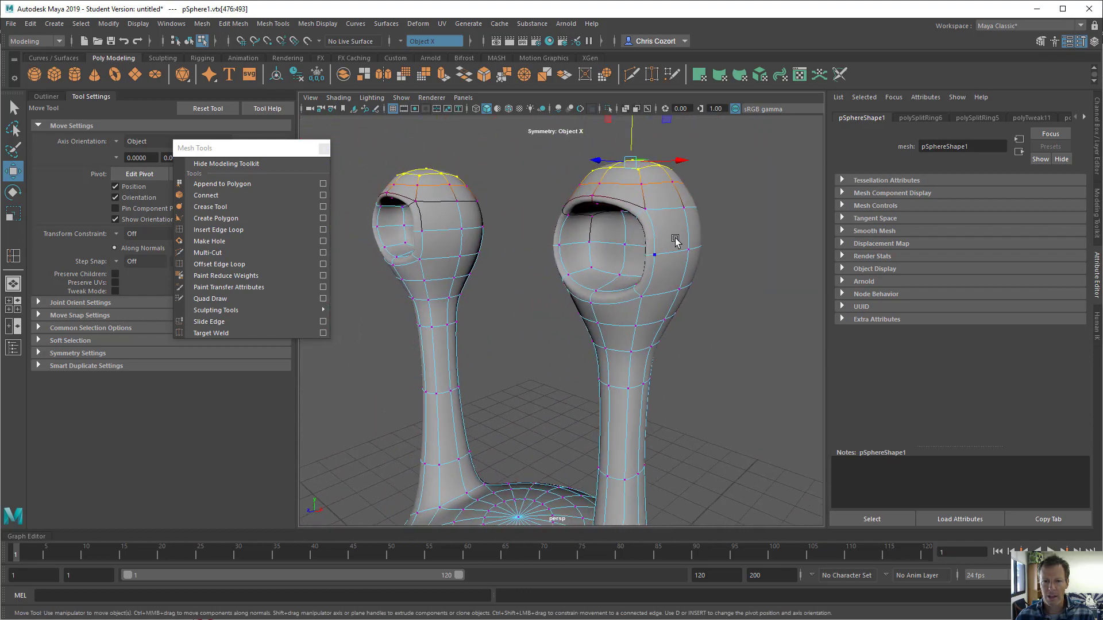
{"action": "scroll", "coordinate": [676, 241], "scroll_direction": "up", "scroll_amount": 3}
{"action": "scroll", "coordinate": [676, 241], "scroll_direction": "down", "scroll_amount": 3}
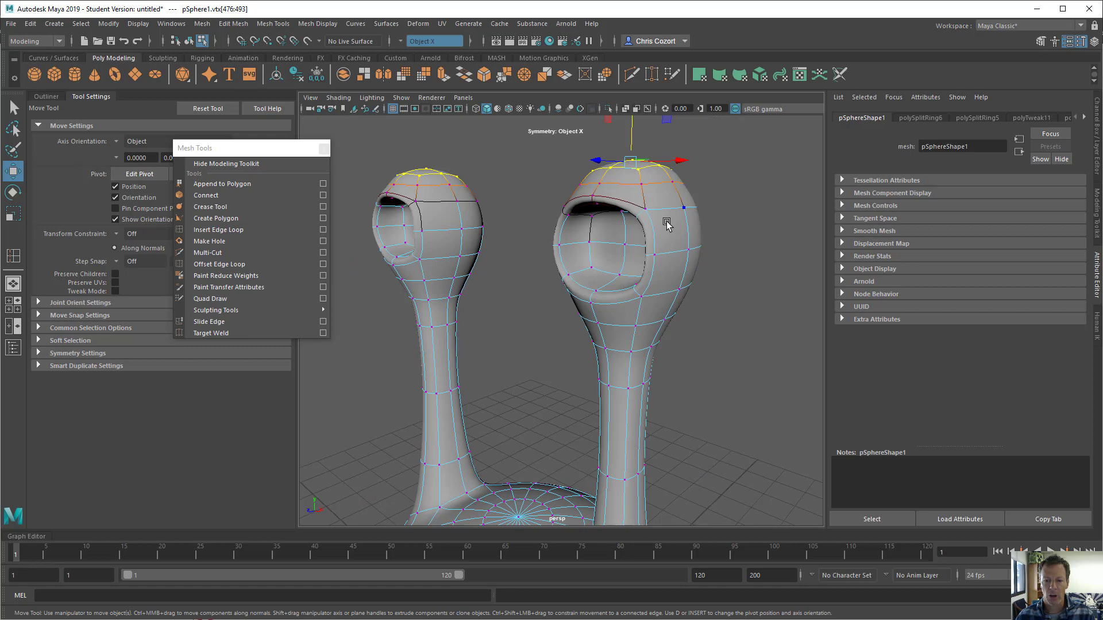
{"action": "scroll", "coordinate": [666, 226], "scroll_direction": "down", "scroll_amount": 3}
{"action": "left_click", "coordinate": [690, 336]}
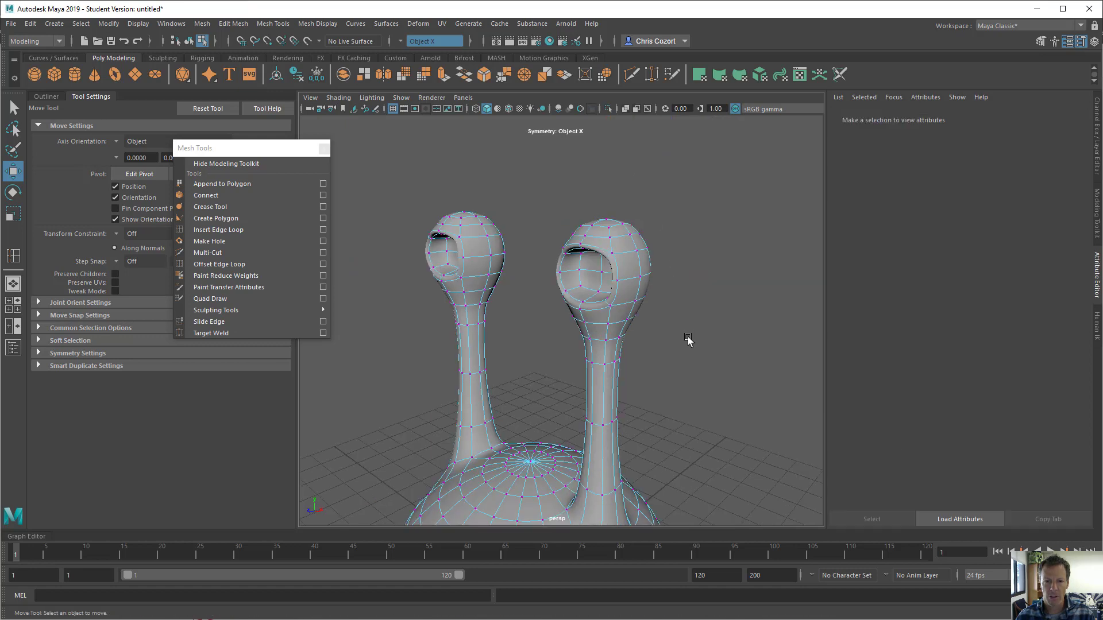
{"action": "middle_click_drag", "start_coordinate": [691, 336], "coordinate": [713, 287], "text": "alt"}
{"action": "mouse_move", "coordinate": [713, 288]}
{"action": "left_mouse_down", "text": "alt"}
{"action": "mouse_move", "coordinate": [753, 285]}
{"action": "mouse_move", "coordinate": [713, 295]}
{"action": "left_mouse_up", "text": "alt"}
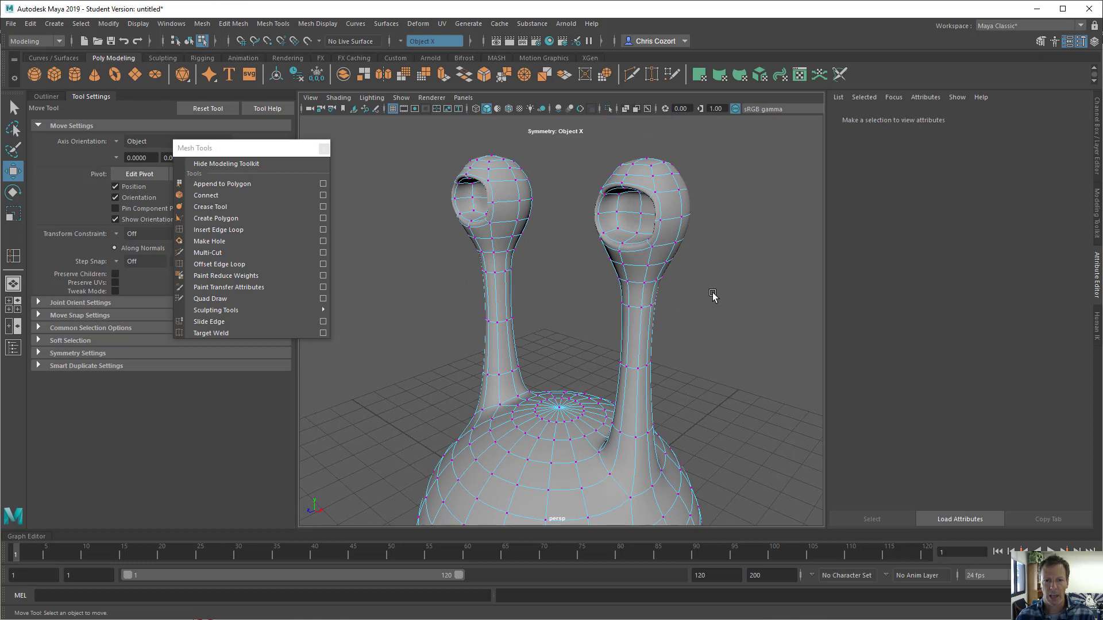